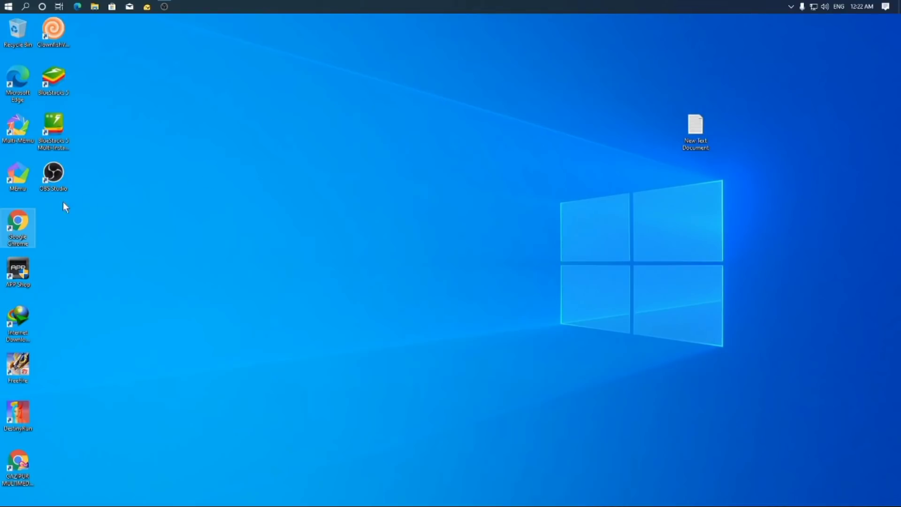
double_click(19, 220)
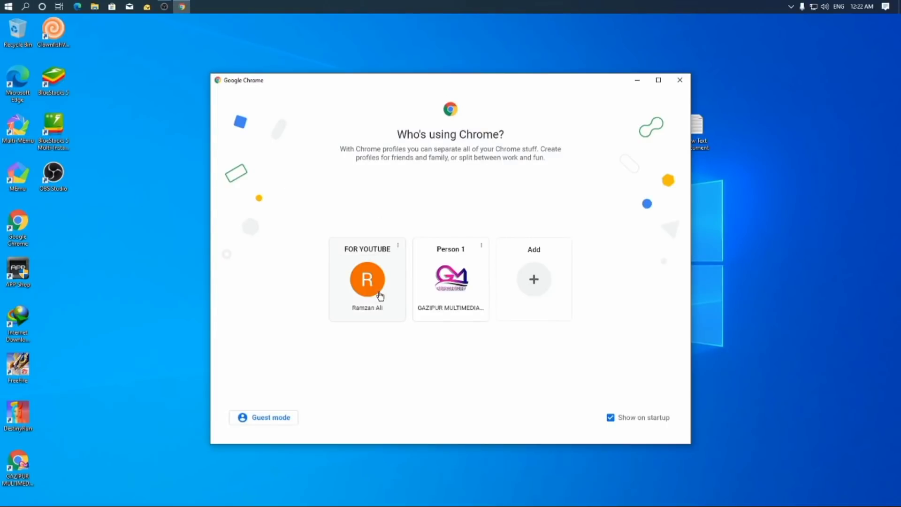
left_click(367, 286)
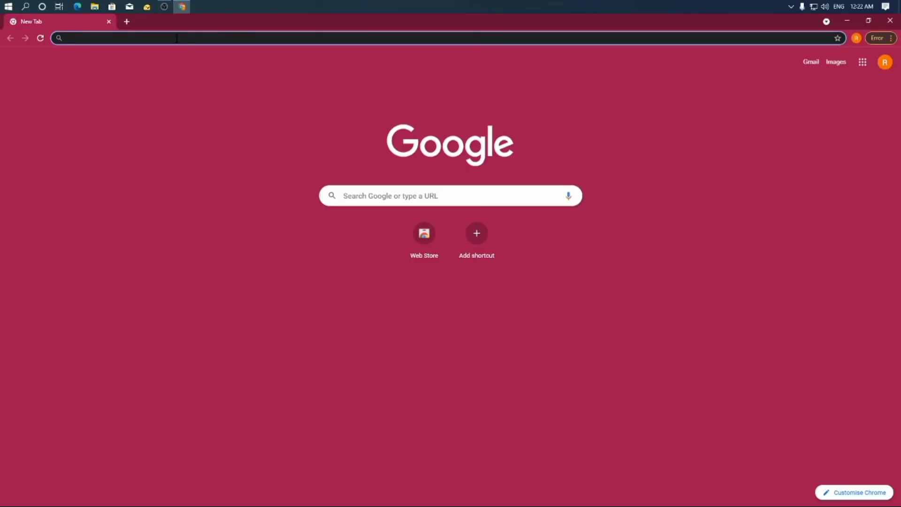
type("www")
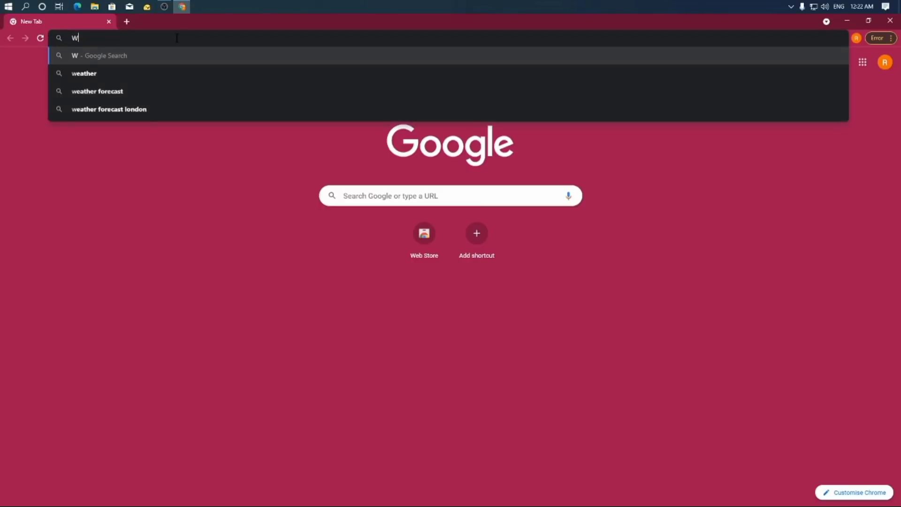
key("BackSpace")
key("BackSpace")
key("BackSpace")
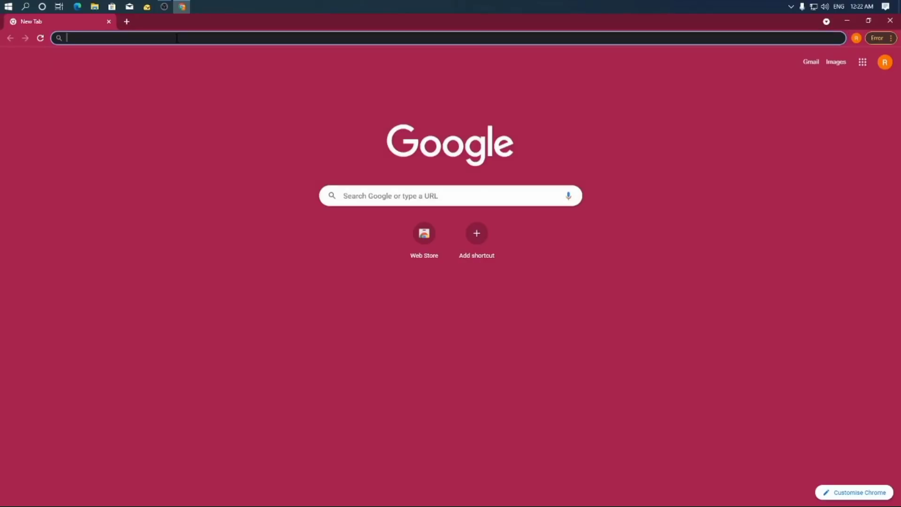
type("www")
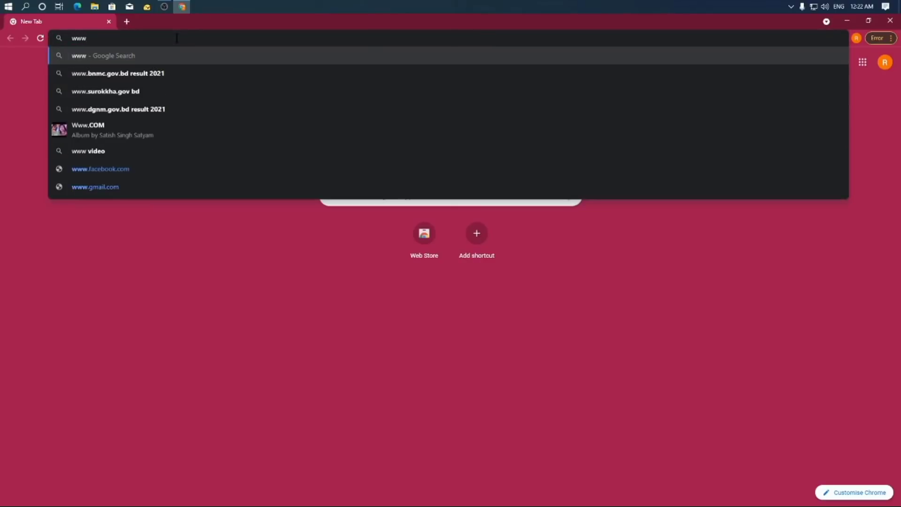
type(".yo")
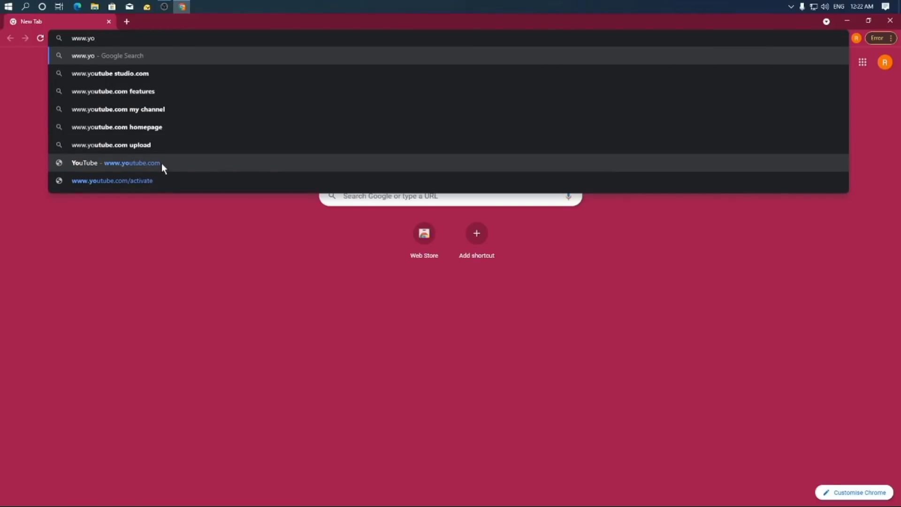
left_click(144, 161)
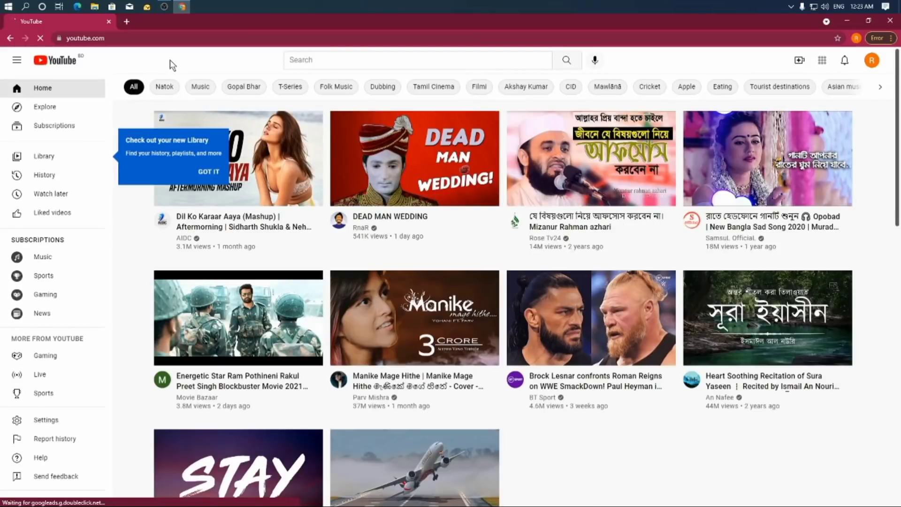
scroll(517, 140, "down", 3)
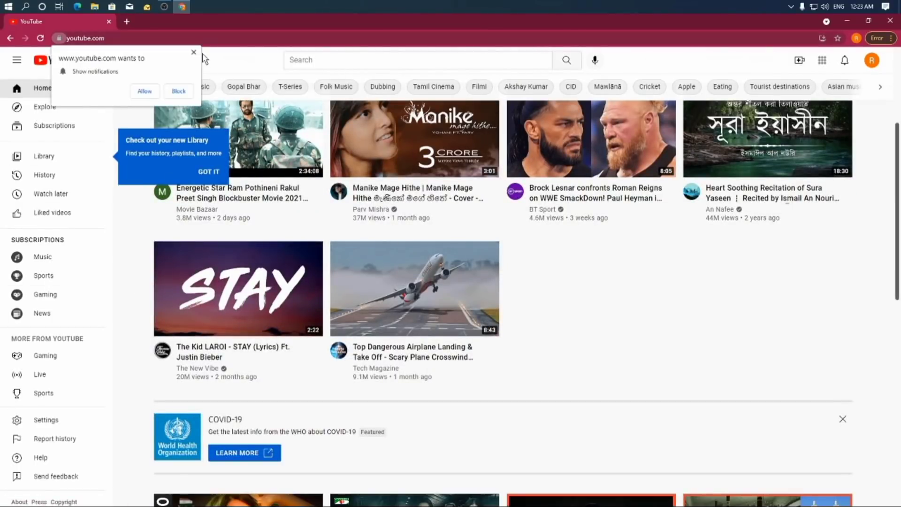
left_click(194, 53)
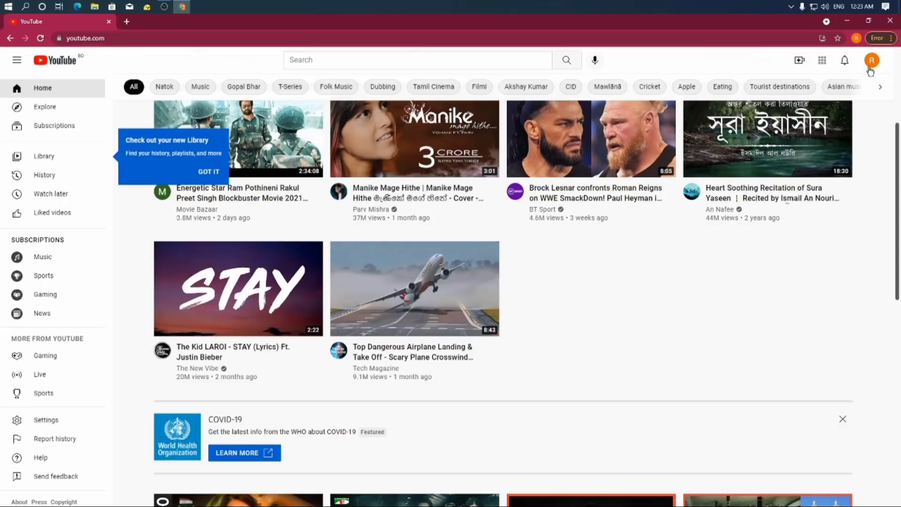
key("ctrl+plus")
key("ctrl+plus")
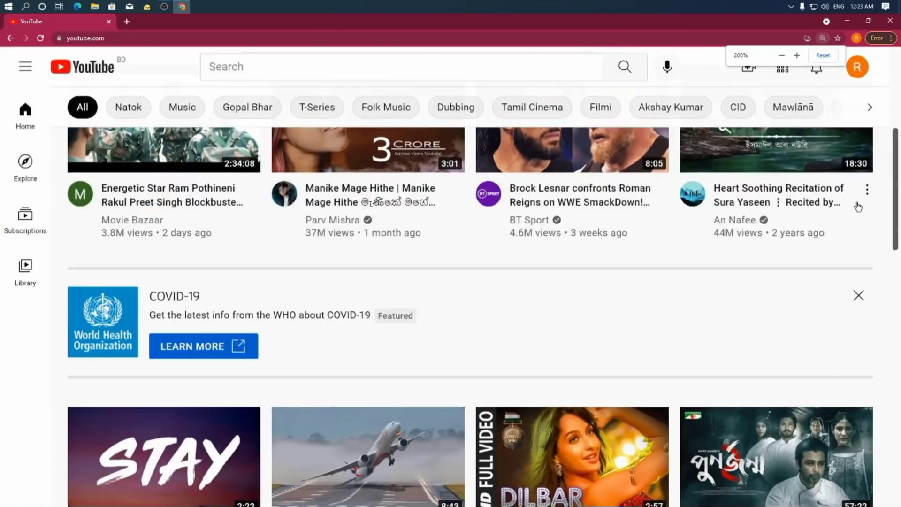
key("ctrl+plus")
key("ctrl+plus")
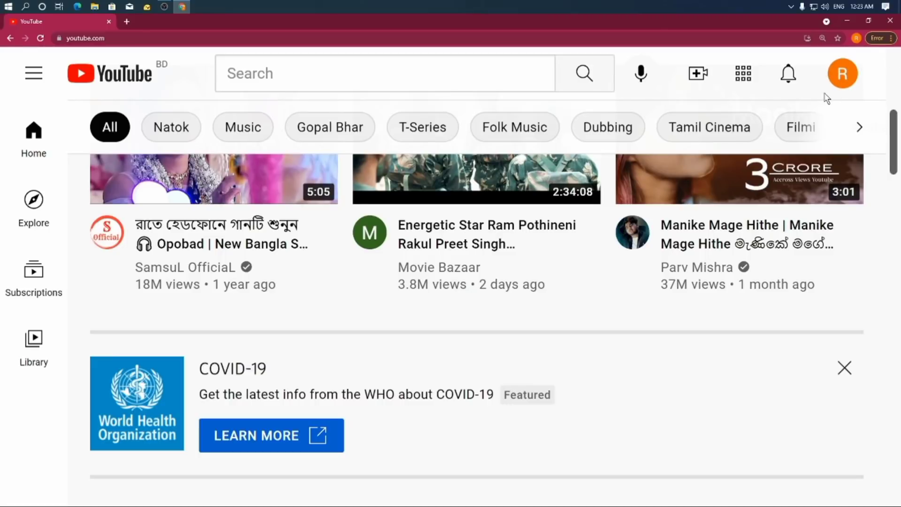
left_click(844, 80)
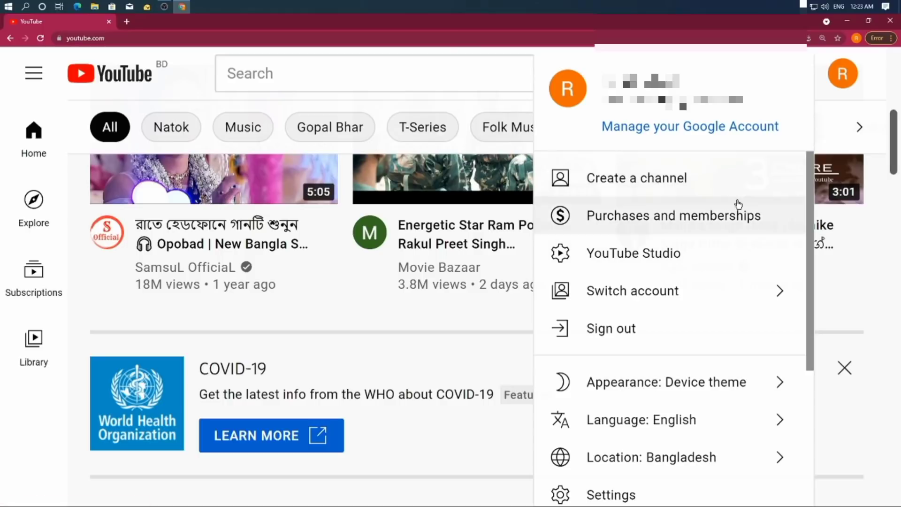
left_click(674, 251)
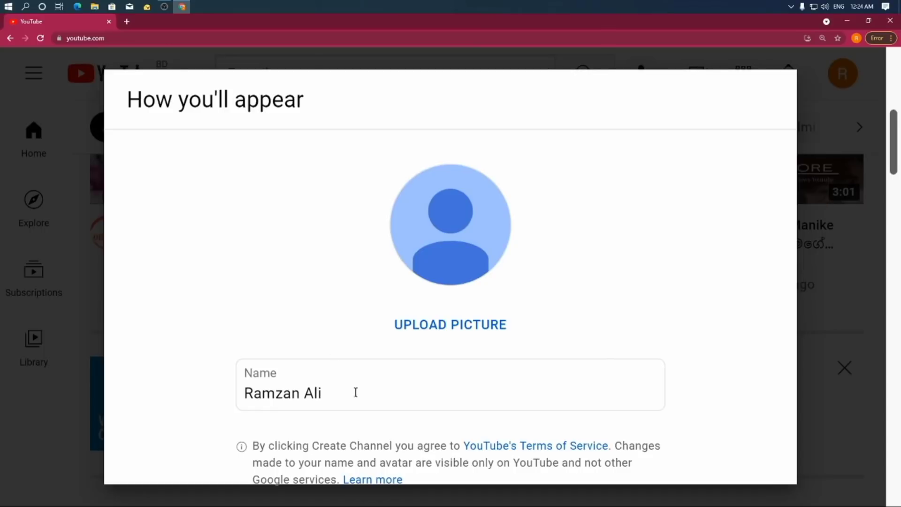
left_click_drag(356, 393, 182, 377)
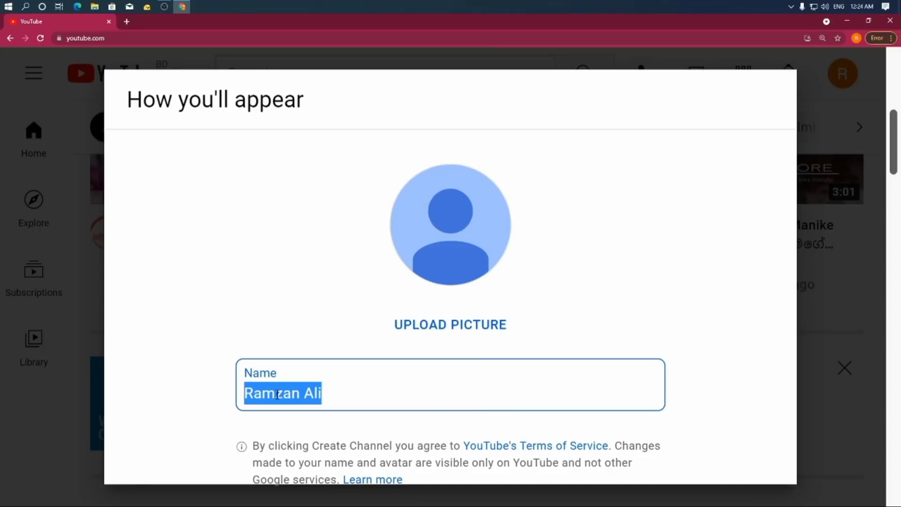
left_click(707, 294)
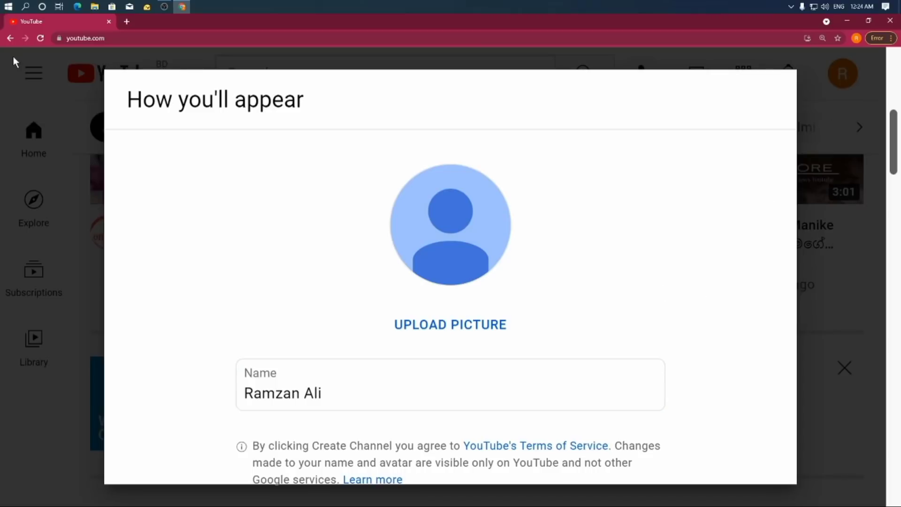
left_click(10, 38)
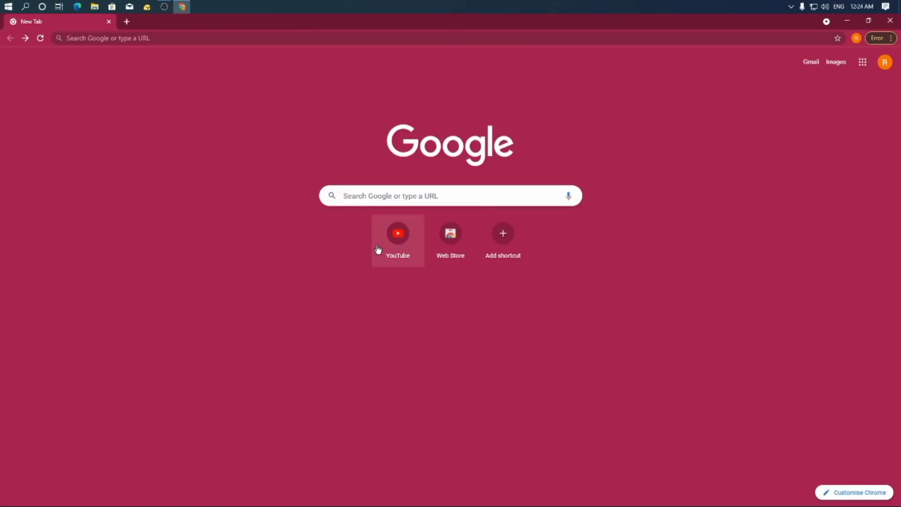
- Reopen YouTube at 100% zoom and bring up the channel creation form by going to YouTube Studio from the account
left_click(398, 241)
key("ctrl+minus")
key("ctrl+minus")
key("ctrl+minus")
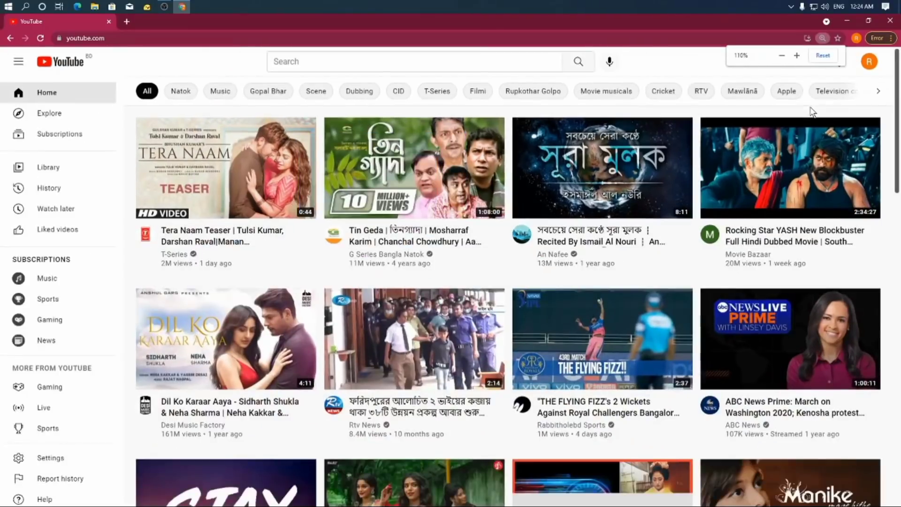
key("ctrl+minus")
left_click(871, 61)
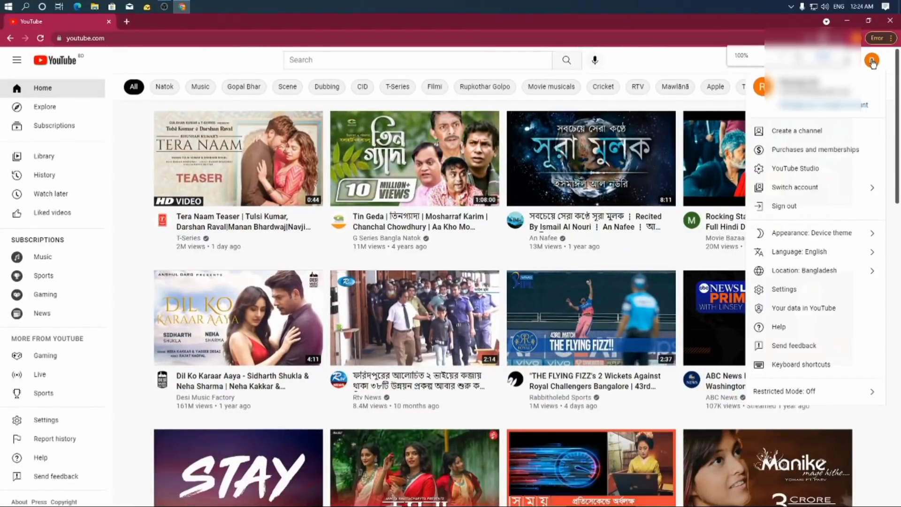
left_click(812, 168)
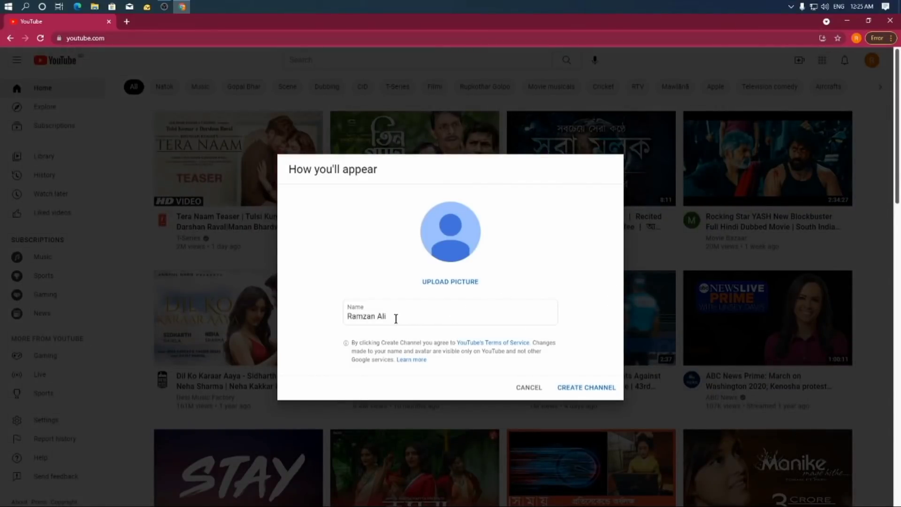
- Replace the account holder's name with "youtube channel" as the channel name and create the channel
left_click_drag(394, 316, 338, 316)
left_click(322, 308)
triple_click(414, 310)
left_click(516, 294)
left_click_drag(416, 324, 272, 311)
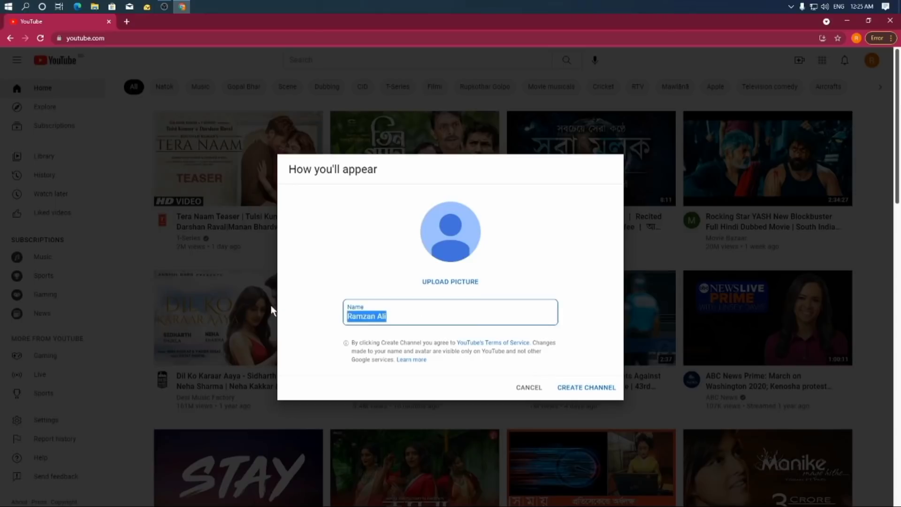
type("you")
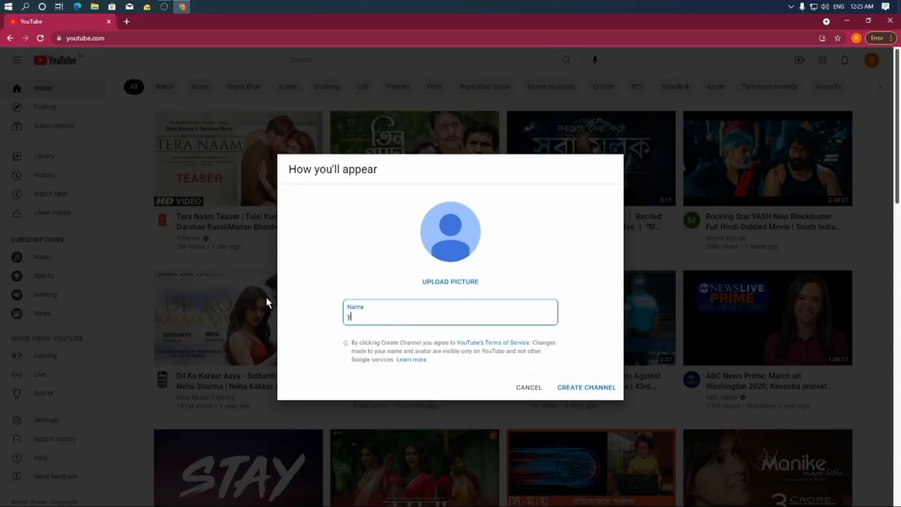
type("tube")
key("BackSpace")
key("BackSpace")
type("be channel")
left_click(588, 389)
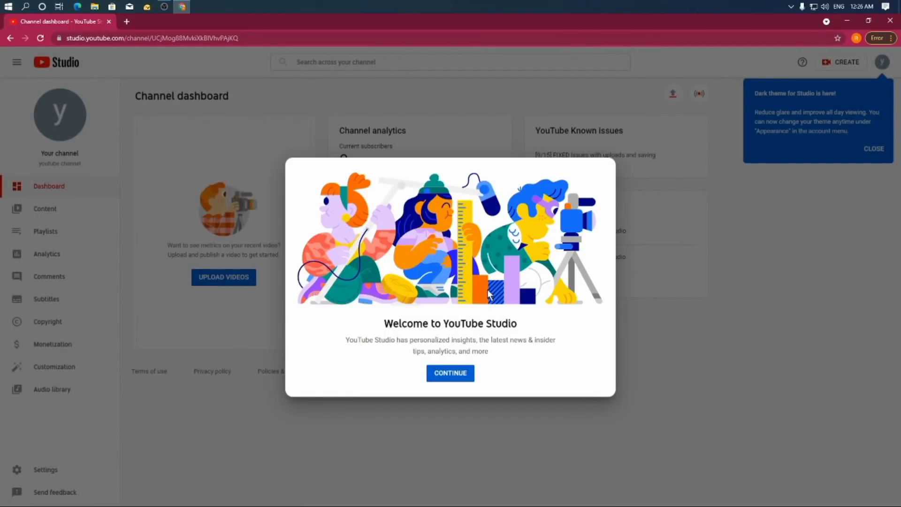
left_click(757, 249)
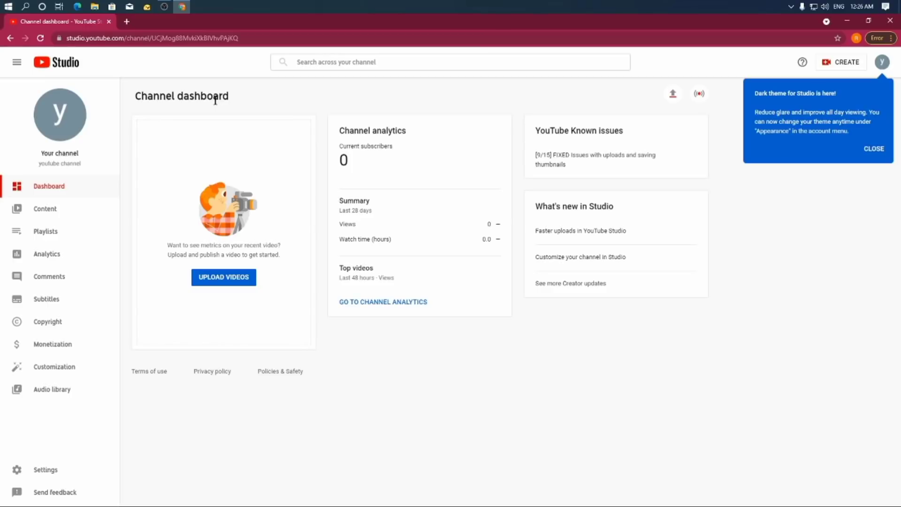
left_click(215, 38)
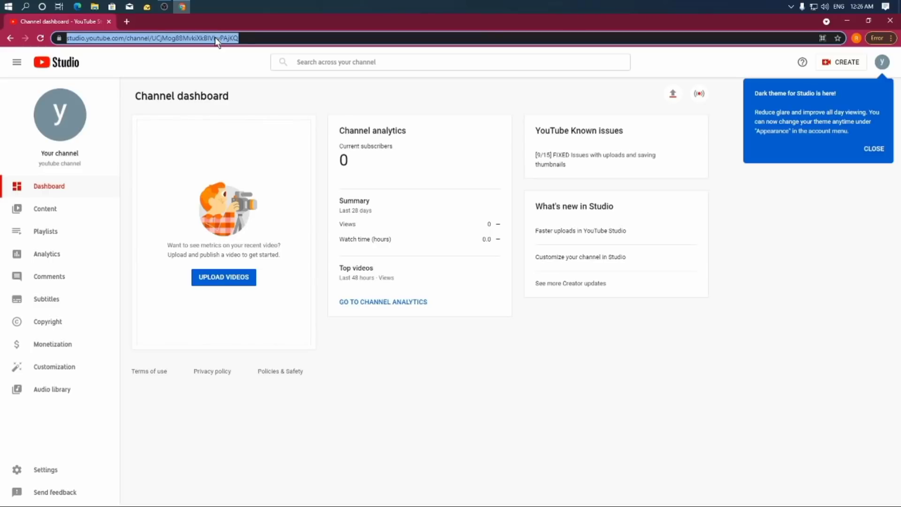
type("www.youtube.com")
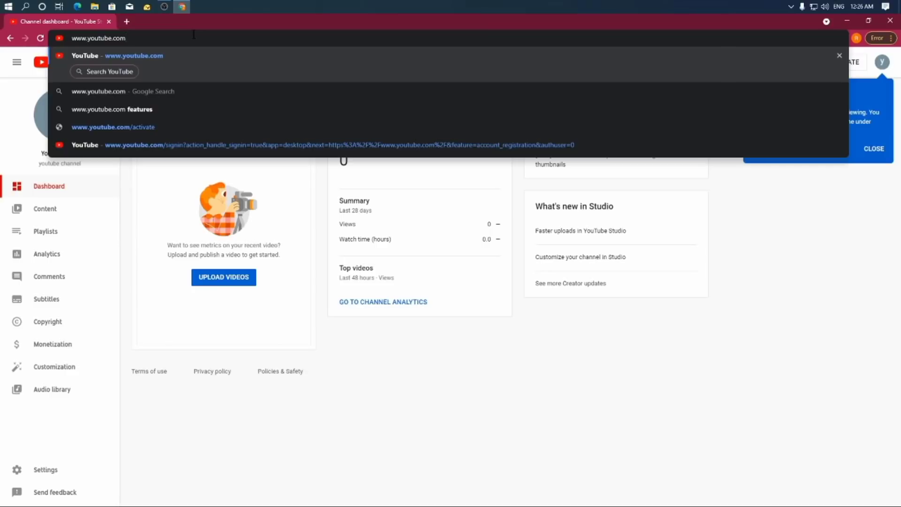
type("/")
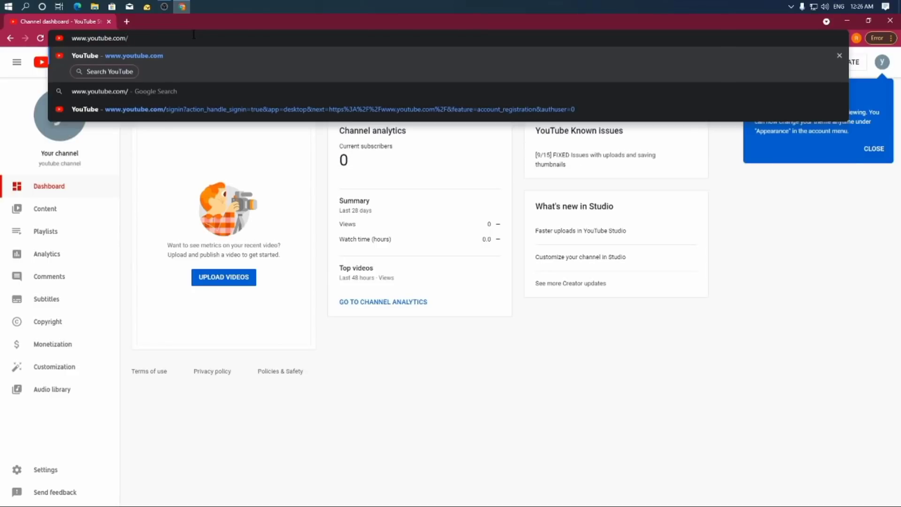
type("channel")
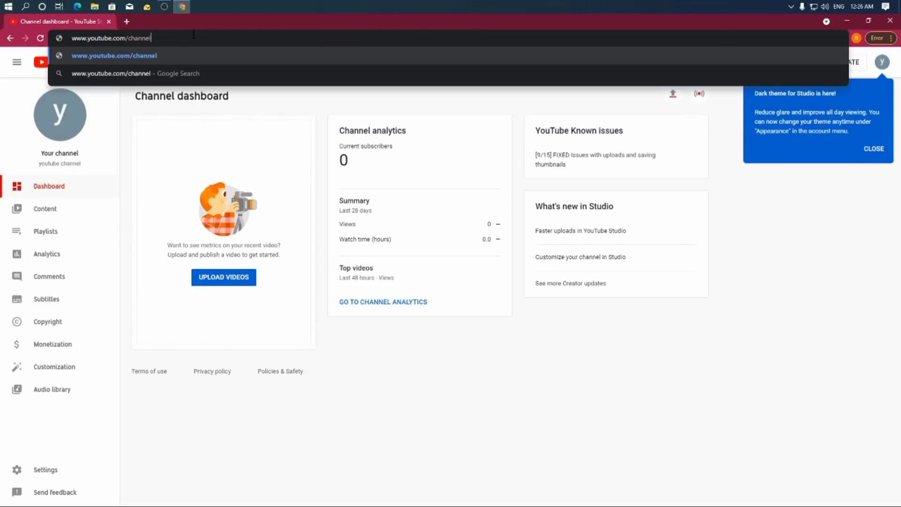
type("-")
key("BackSpace")
type("_switcher")
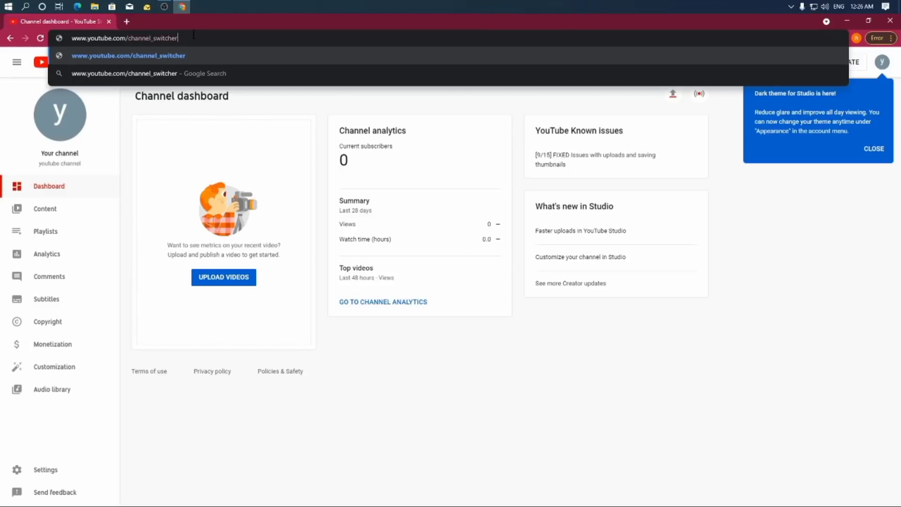
key("Return")
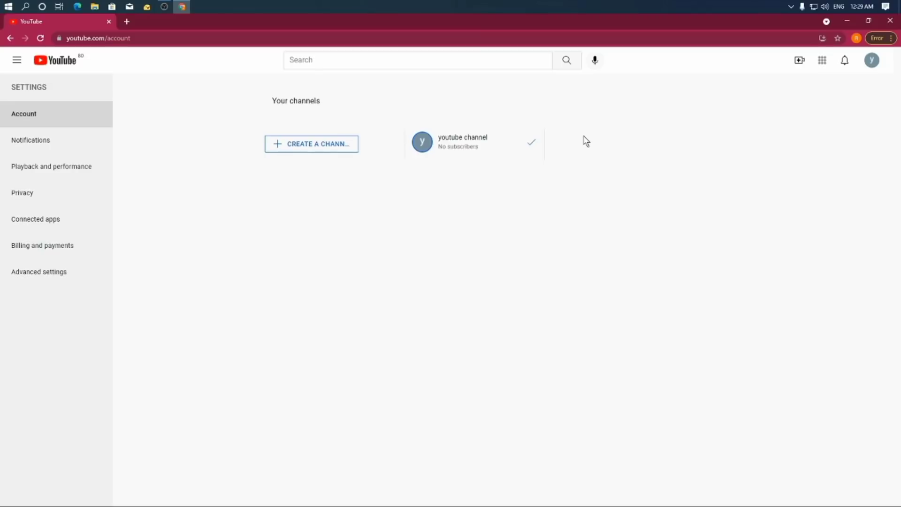
- Start an additional channel named "BD VLOGSVIEW" and accept the acknowledgement about creating a new Google Account
key("ctrl+plus")
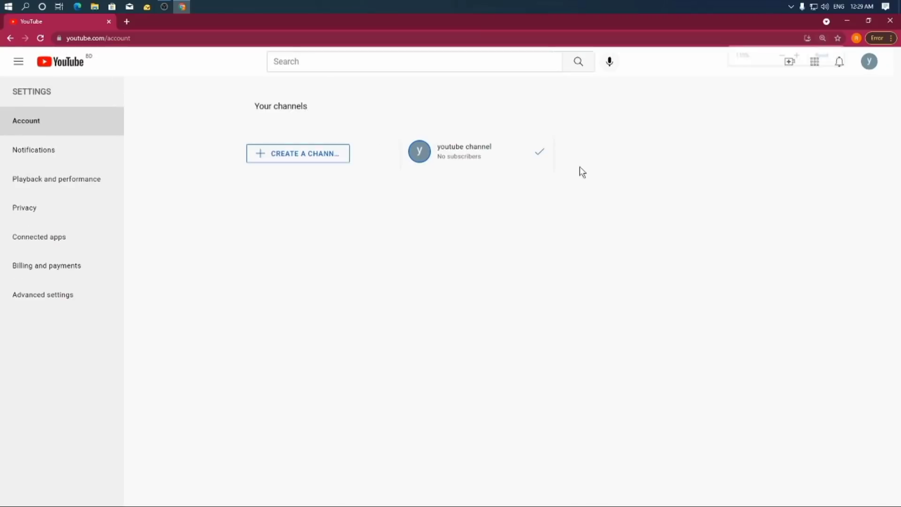
key("ctrl+plus")
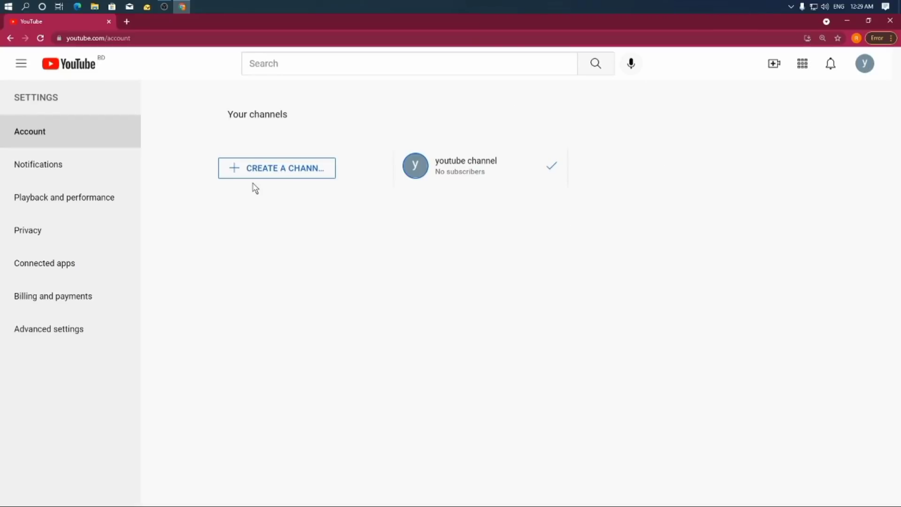
left_click(272, 169)
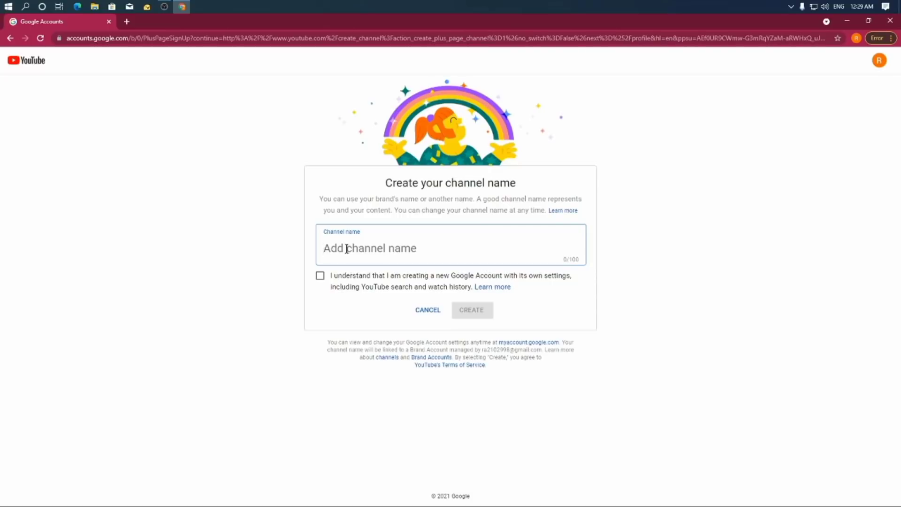
type("BD VLOG")
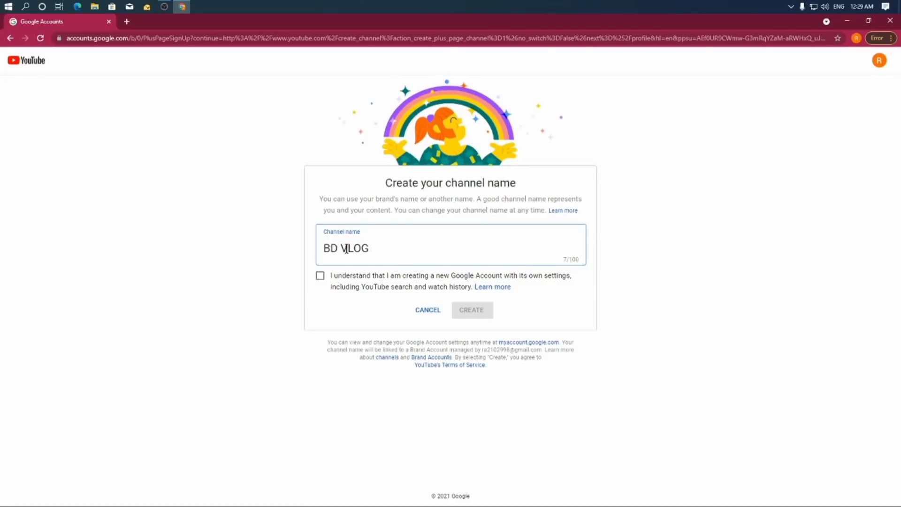
type("SVIR")
key("BackSpace")
type("EW")
left_click(320, 276)
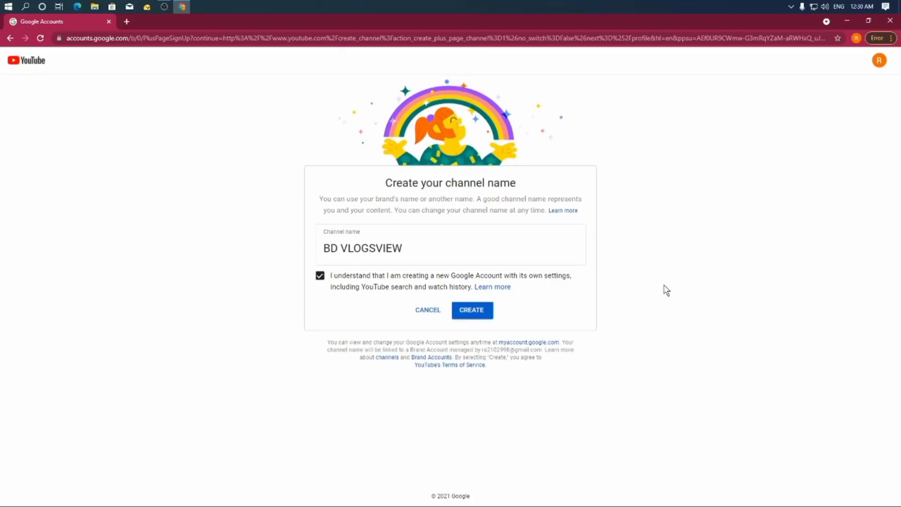
key("ctrl+plus")
key("ctrl+plus")
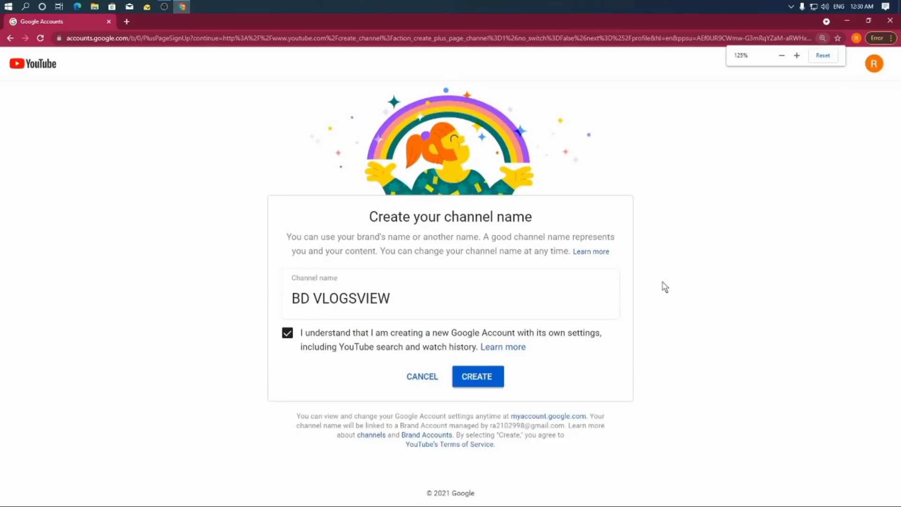
- Create the BD VLOGSVIEW channel and check the list of channels available for switching under the account
left_click(312, 284)
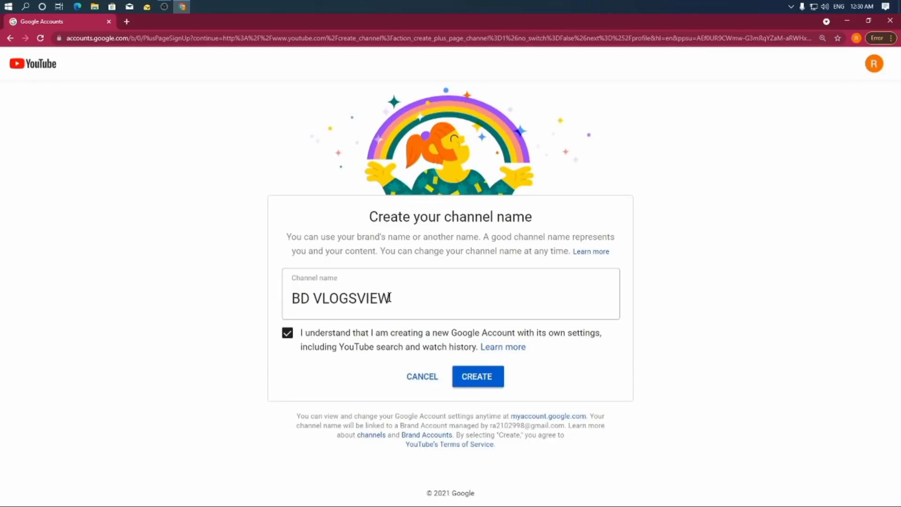
left_click(490, 383)
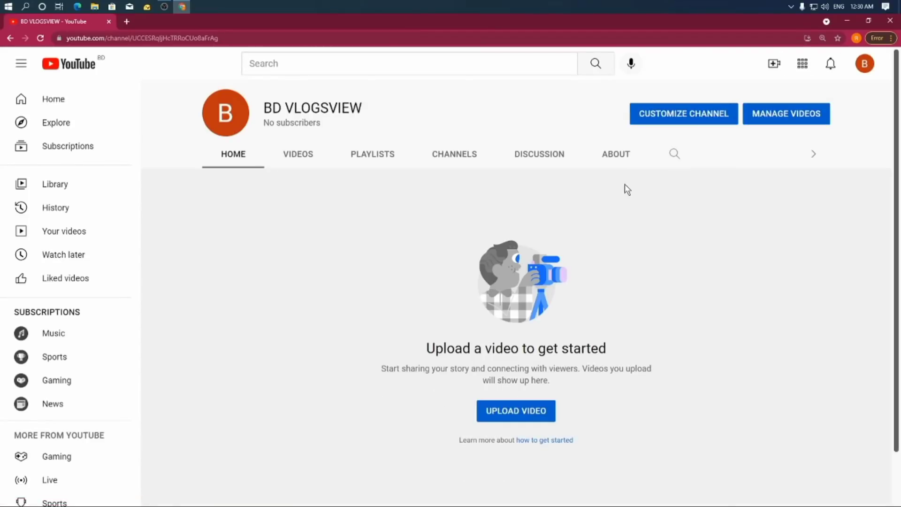
left_click(868, 66)
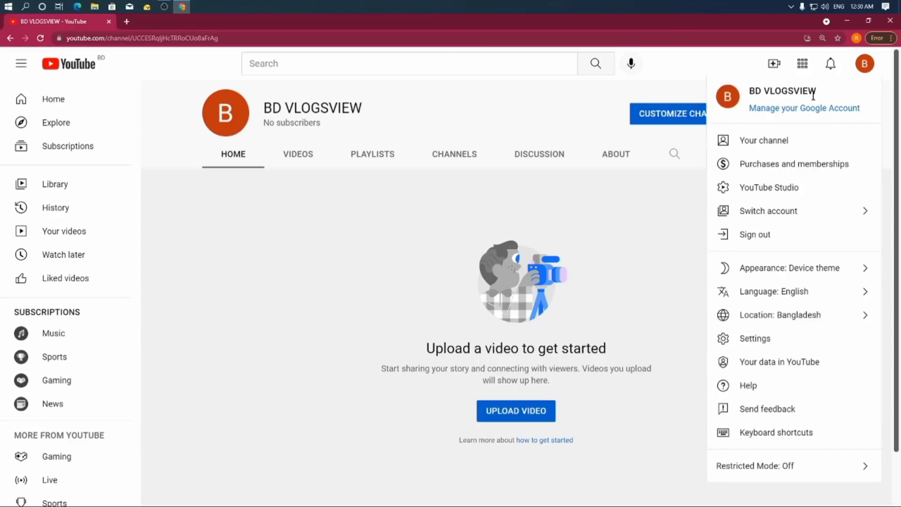
left_click(808, 208)
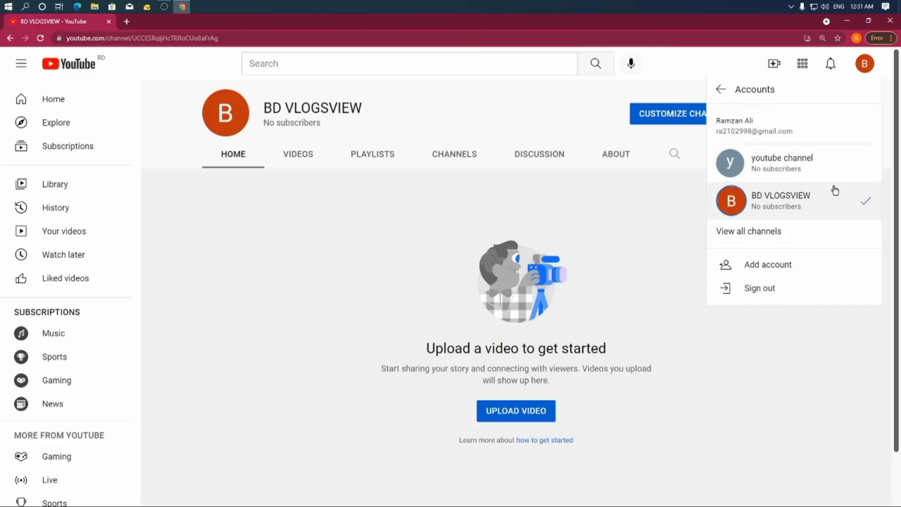
left_click(609, 210)
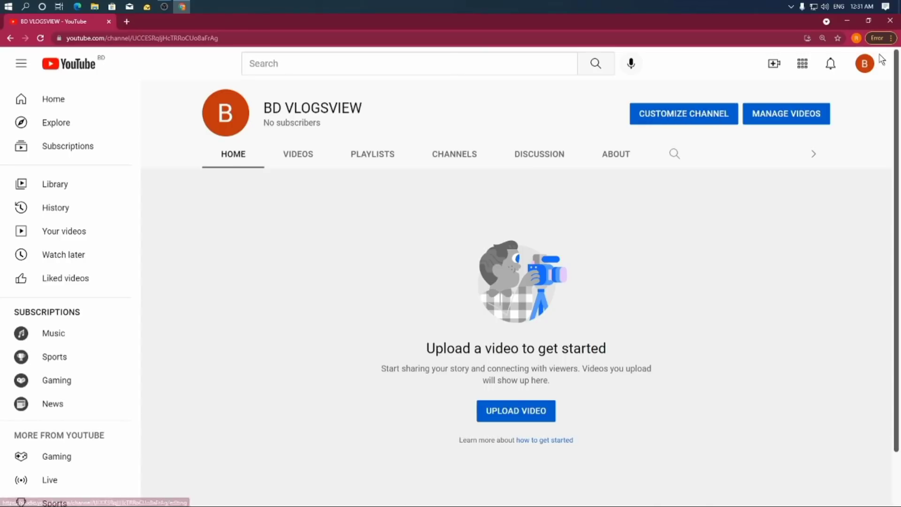
- Open YouTube Studio for BD VLOGSVIEW and dismiss the welcome message and the dark theme notice
left_click(866, 71)
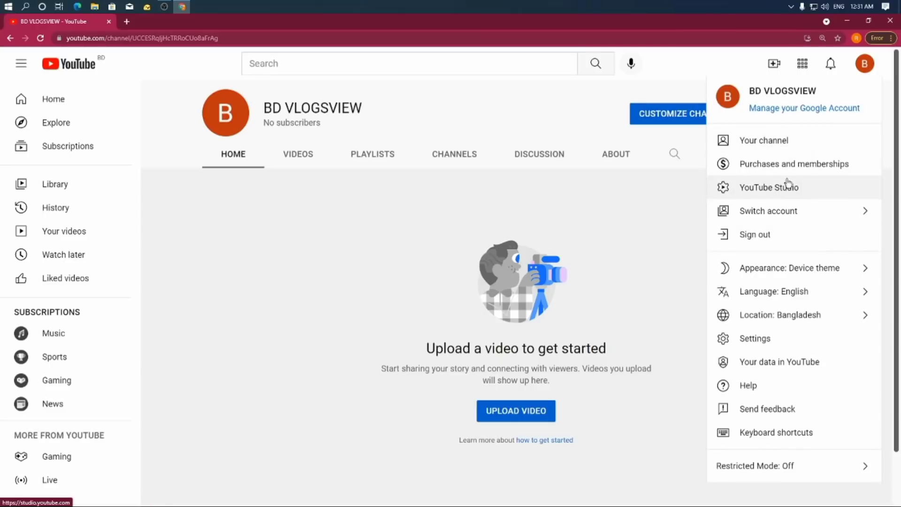
left_click(748, 190)
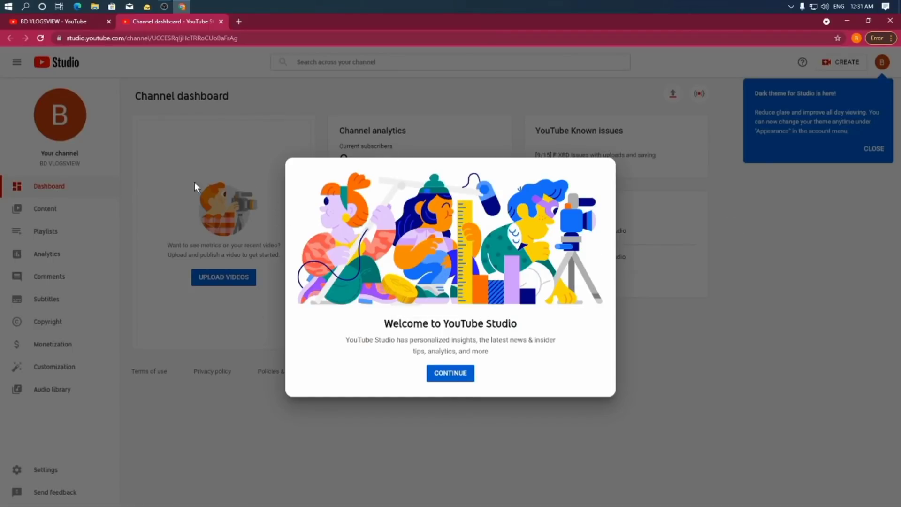
left_click(828, 291)
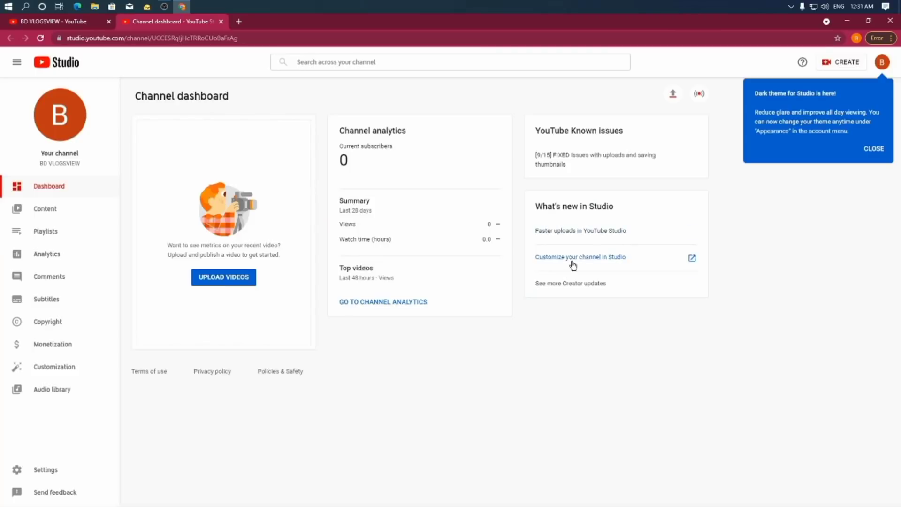
left_click(874, 149)
left_click(262, 395)
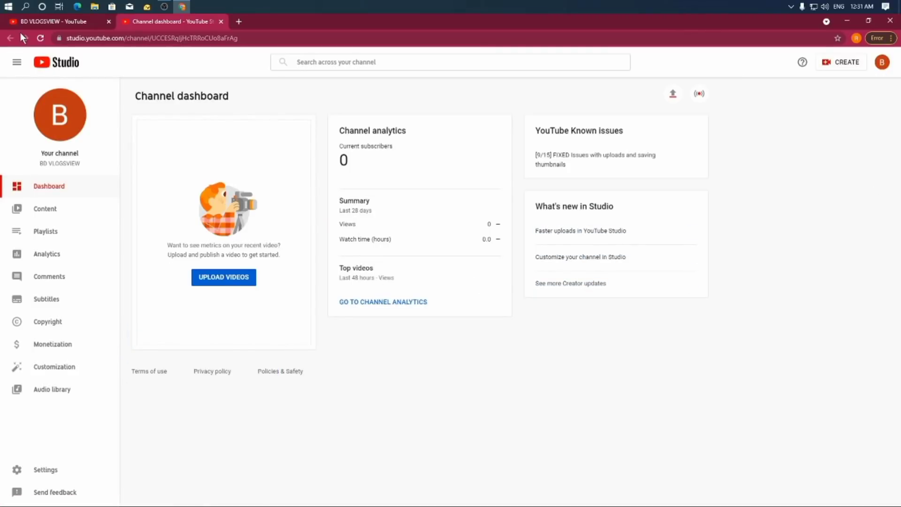
- Open channel customization from the BD VLOGSVIEW channel page and dismiss the Studio welcome message and theme notice
left_click(32, 23)
left_click(663, 121)
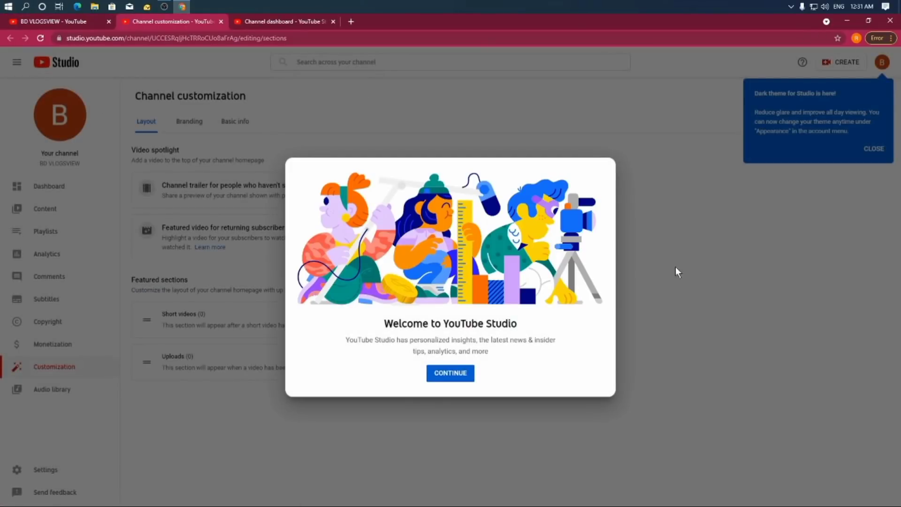
left_click(587, 346)
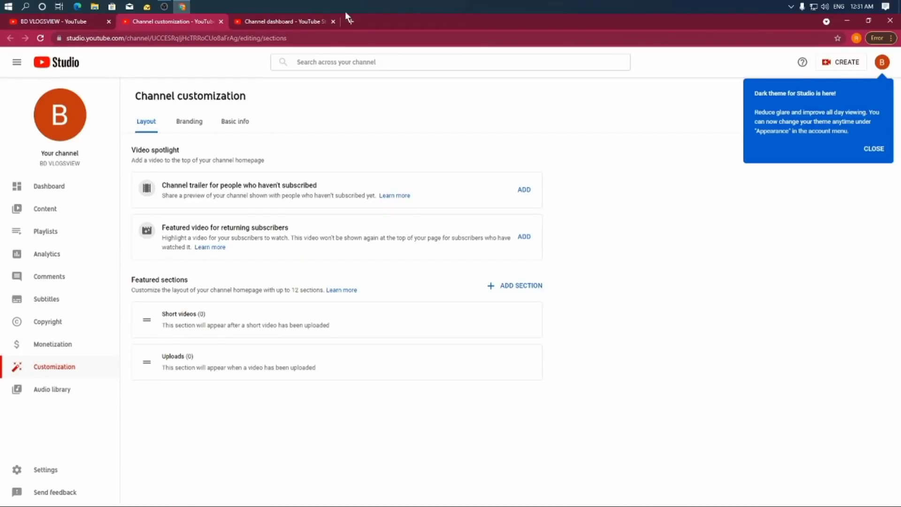
left_click(882, 62)
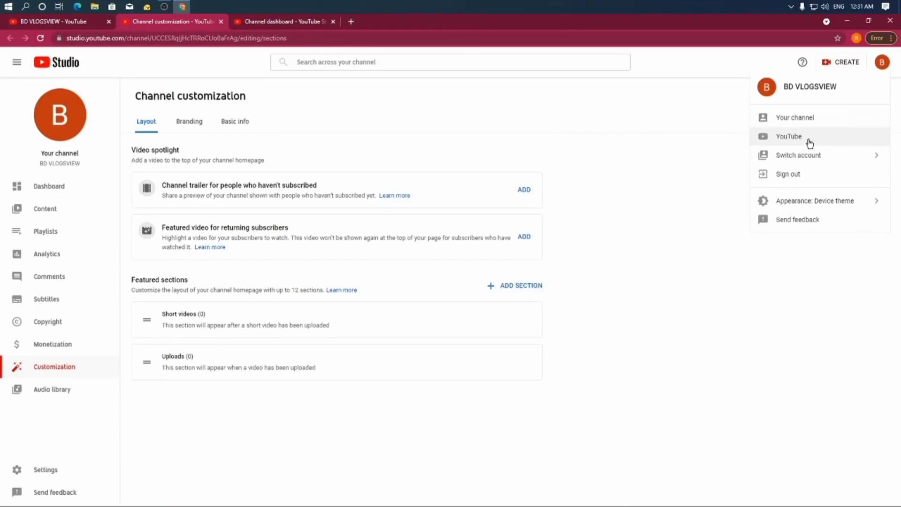
- Open the Studio settings from the channel dashboard with the page enlarged and choose USD — US Dollar as the default currency
left_click(289, 22)
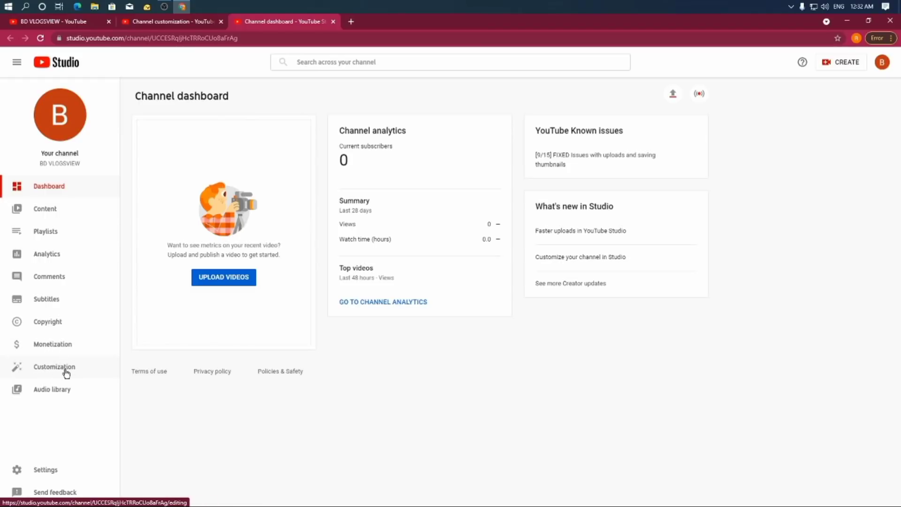
left_click(56, 467)
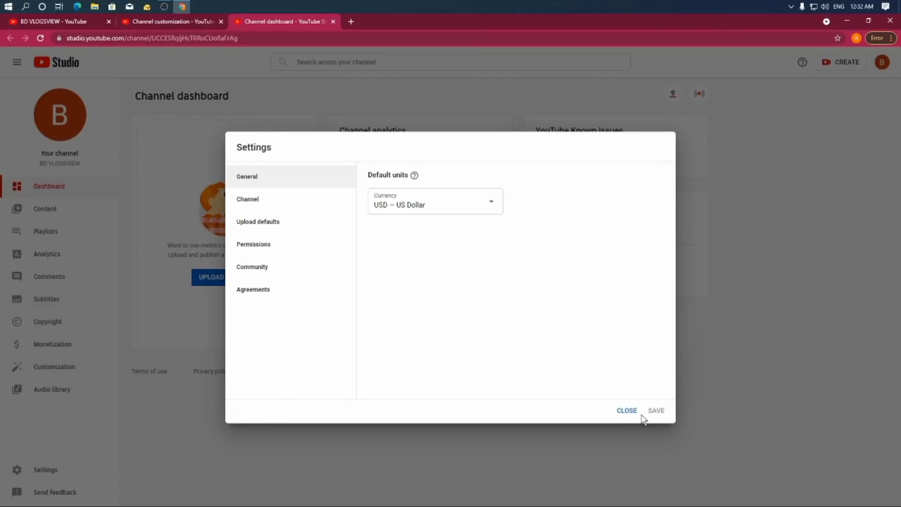
left_click(627, 411)
key("ctrl+plus")
key("ctrl+plus")
key("ctrl+plus")
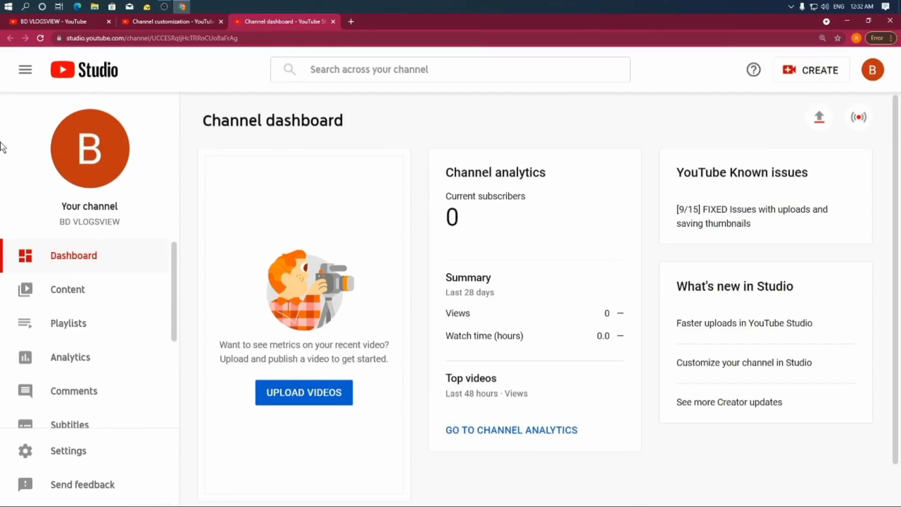
left_click_drag(175, 268, 160, 370)
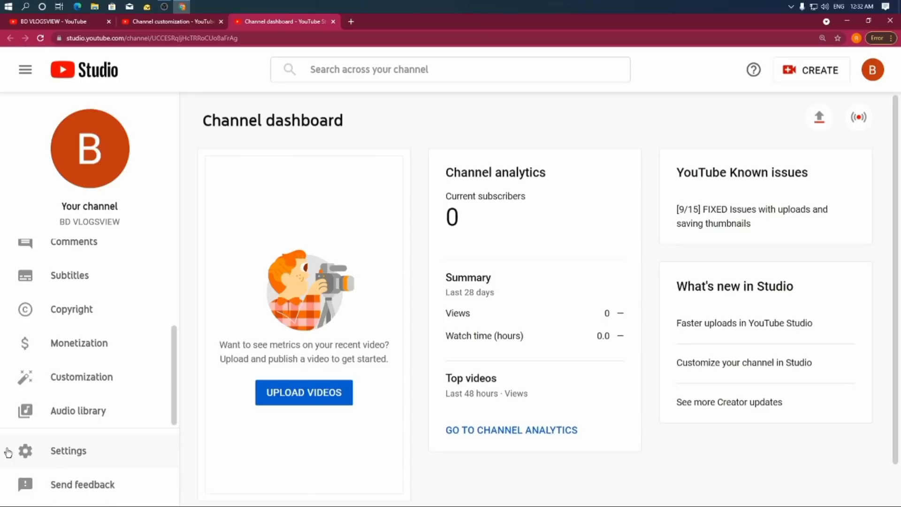
left_click(59, 457)
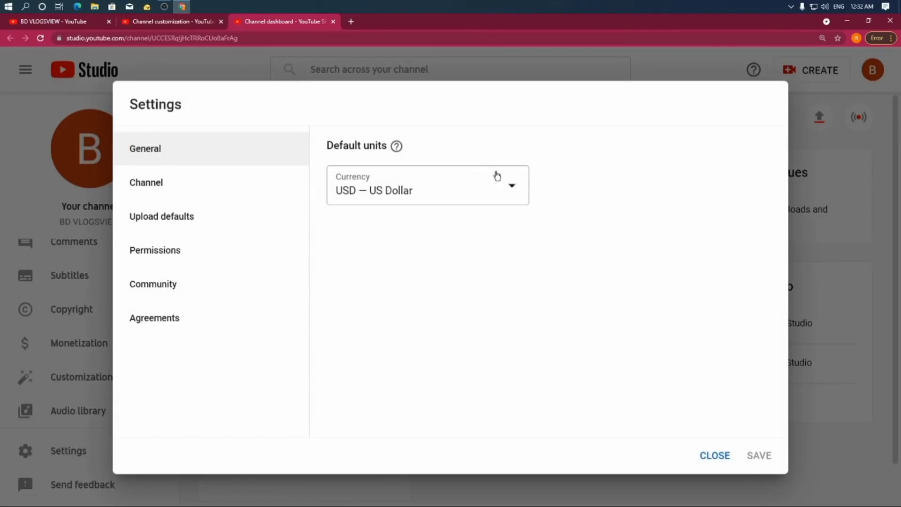
left_click(510, 184)
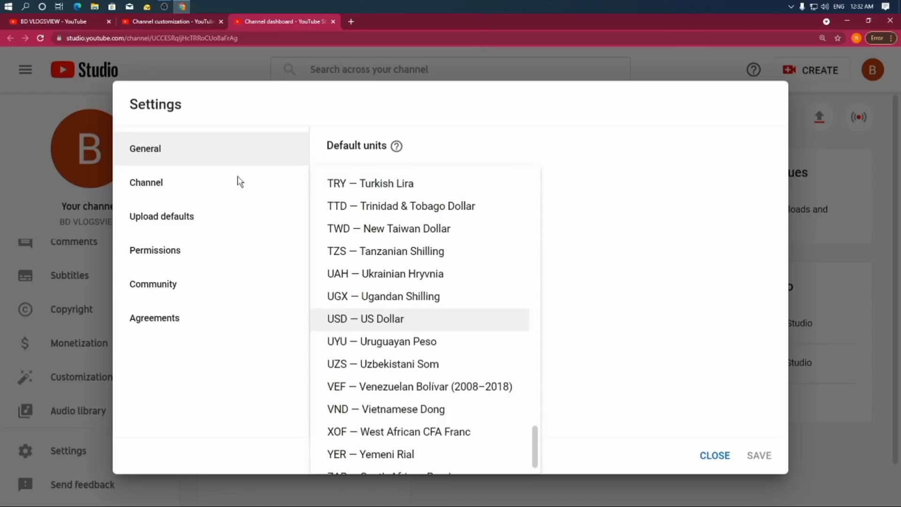
left_click(425, 323)
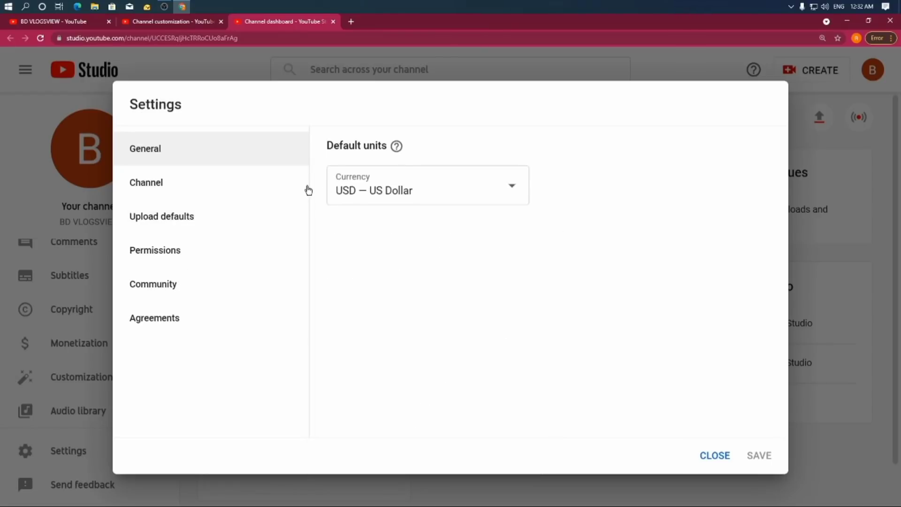
- Set the channel's country of residence to Bangladesh in its basic info settings
left_click(173, 184)
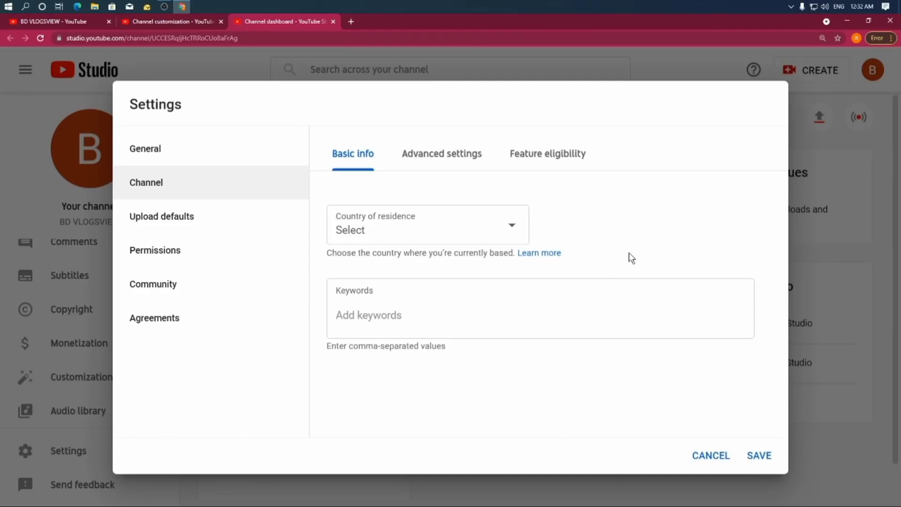
left_click(516, 228)
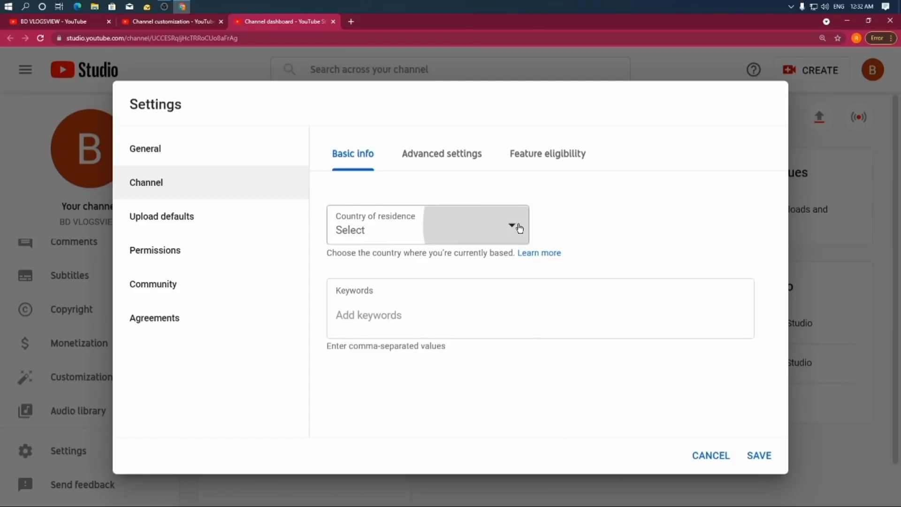
left_click(593, 184)
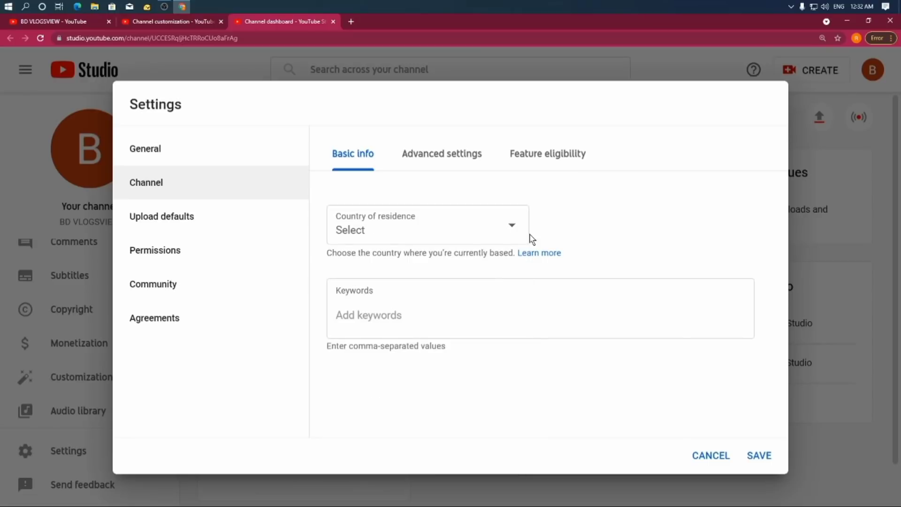
left_click(495, 229)
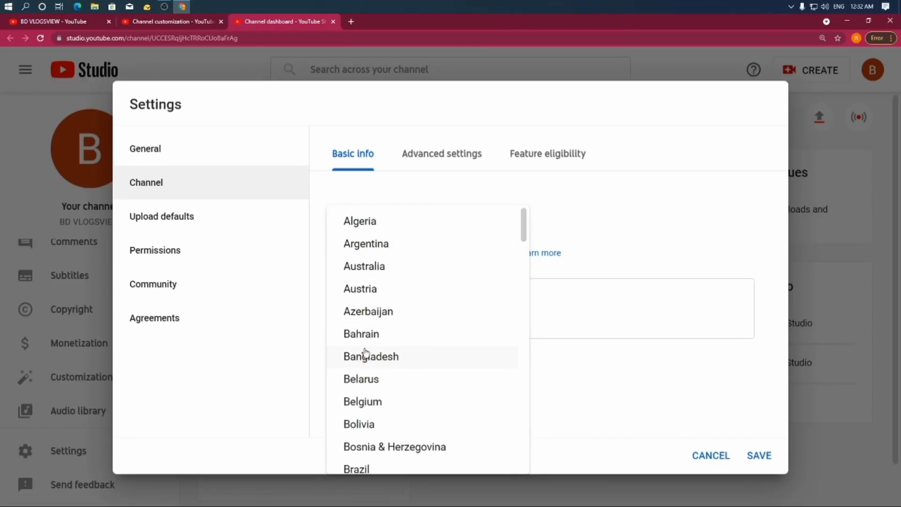
left_click(406, 356)
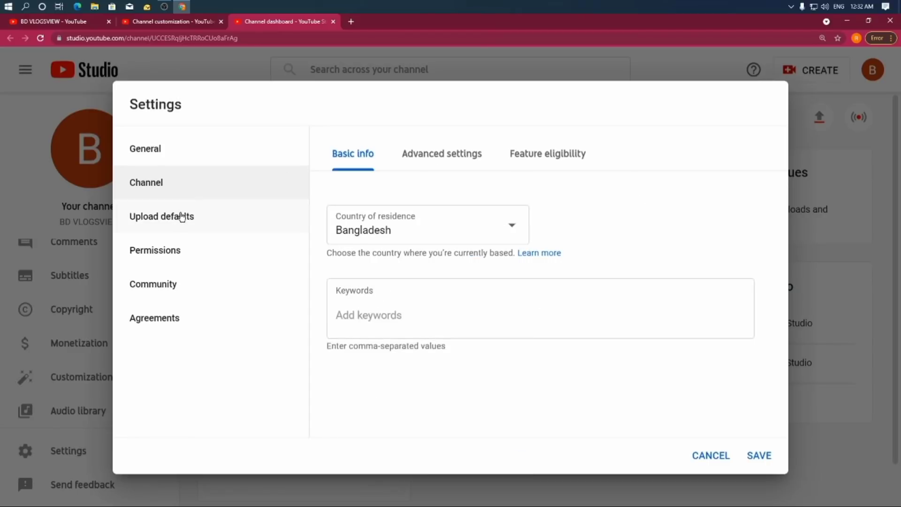
- Add "bd vlogsview" and "BD Vlogsview" as keywords in the channel's basic info
left_click(182, 216)
left_click(177, 183)
left_click(384, 318)
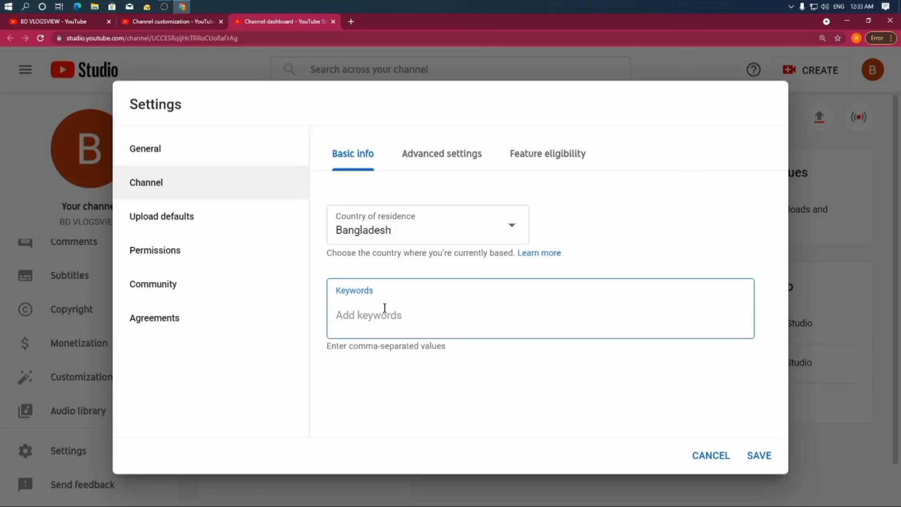
type("bd vlogsview")
key("comma")
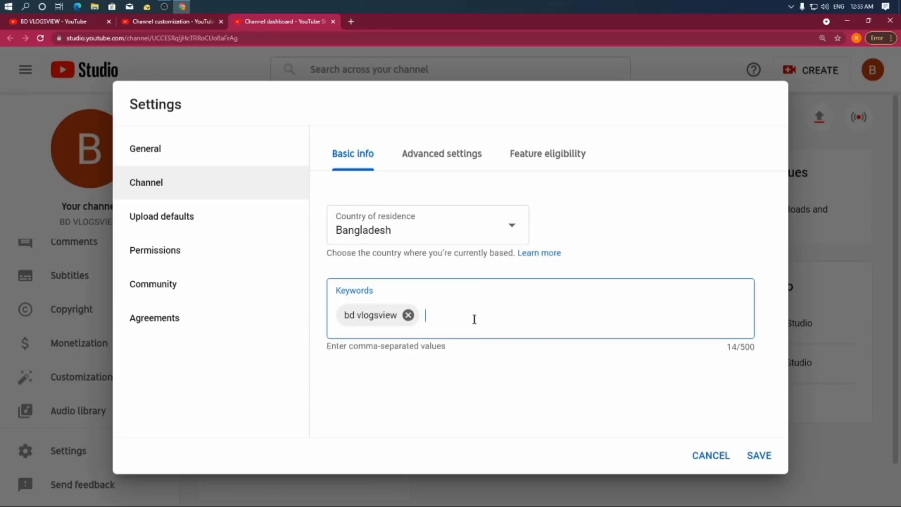
type("BD Vlogsview")
key("Return")
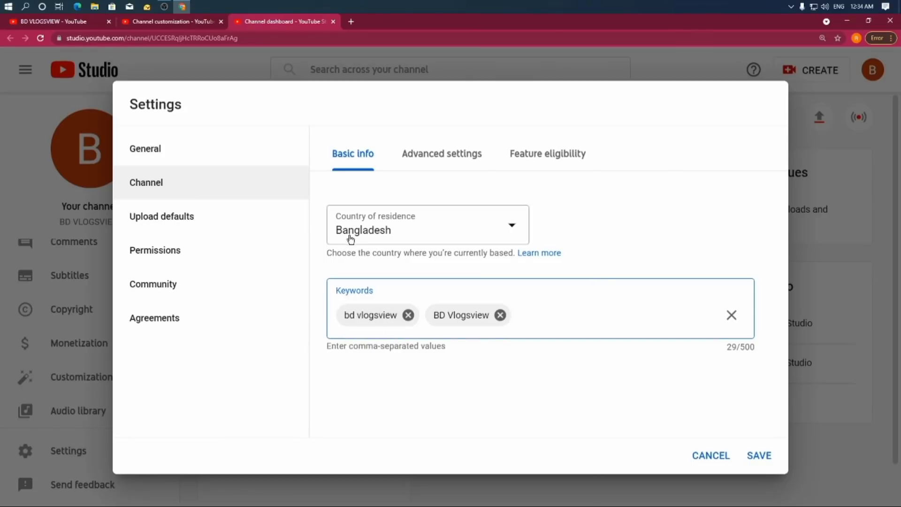
- Try the made-for-kids audience option in the channel's advanced settings and review the channel changes listed for it
left_click(450, 158)
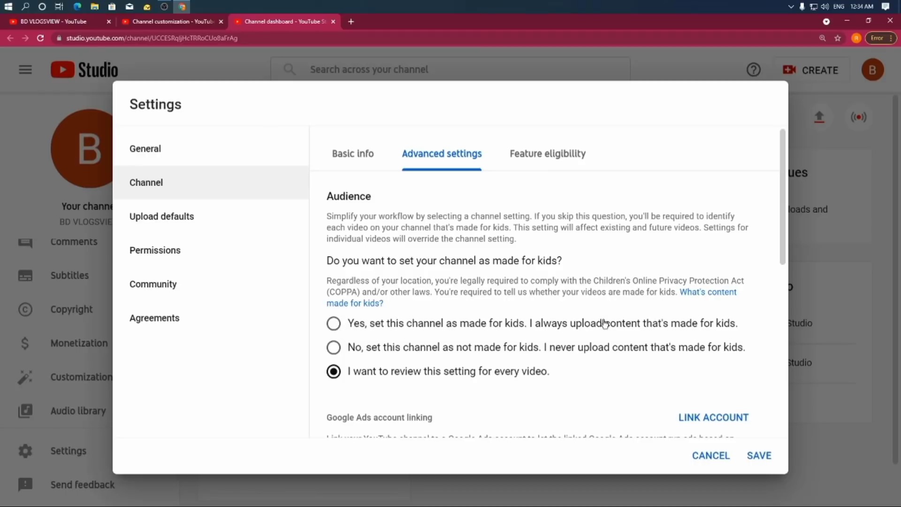
left_click(335, 324)
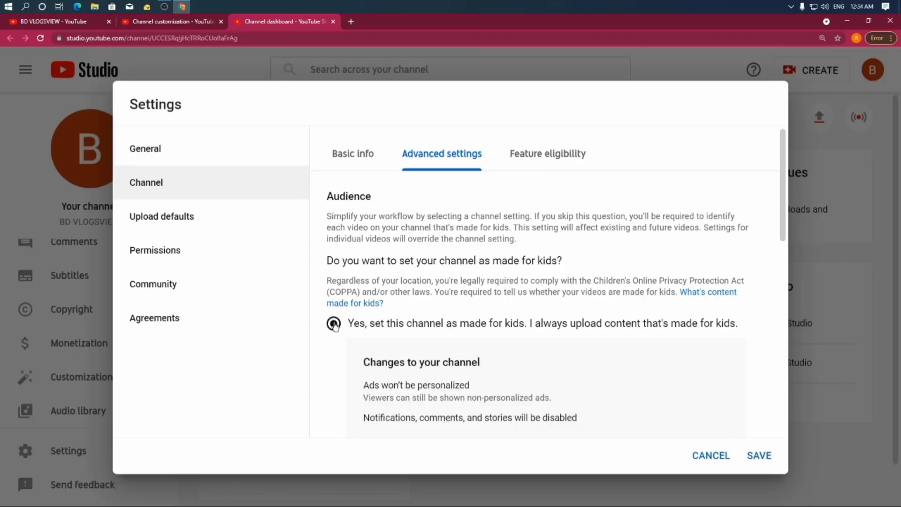
scroll(479, 308, "down", 4)
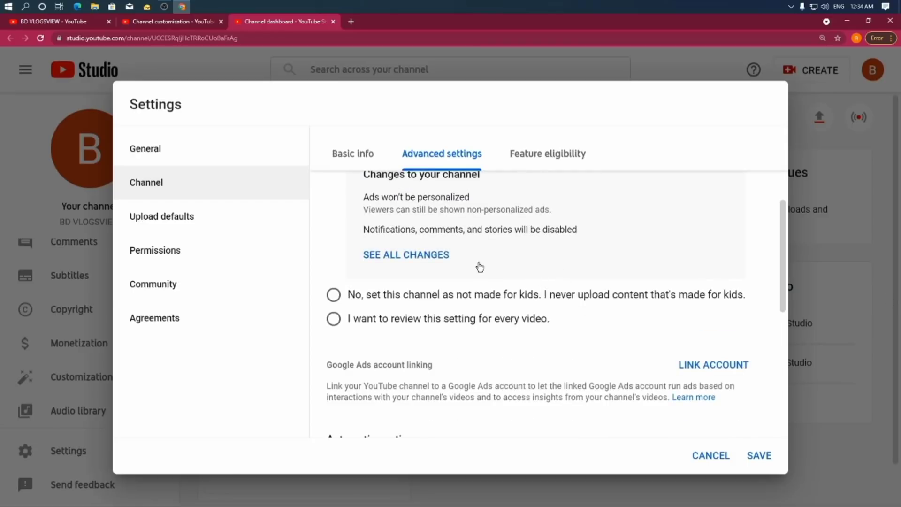
scroll(495, 254, "up", 1)
scroll(495, 253, "up", 2)
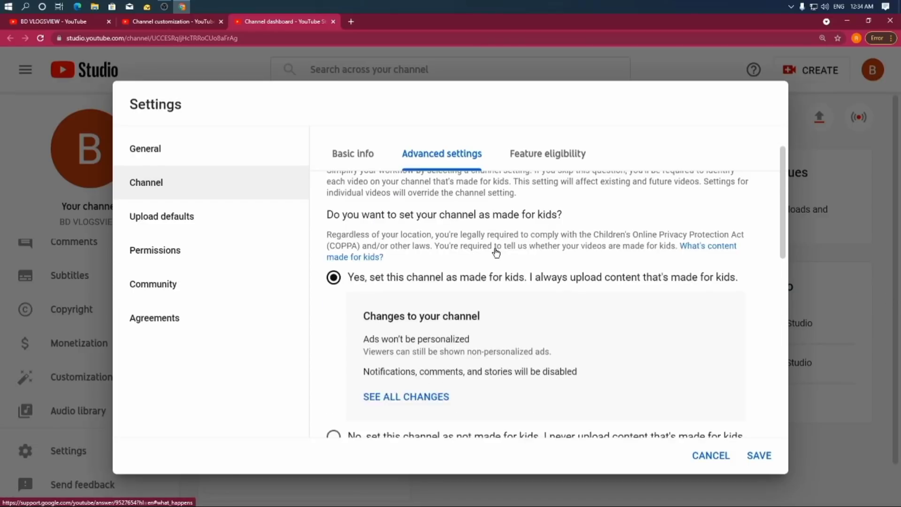
scroll(495, 252, "down", 3)
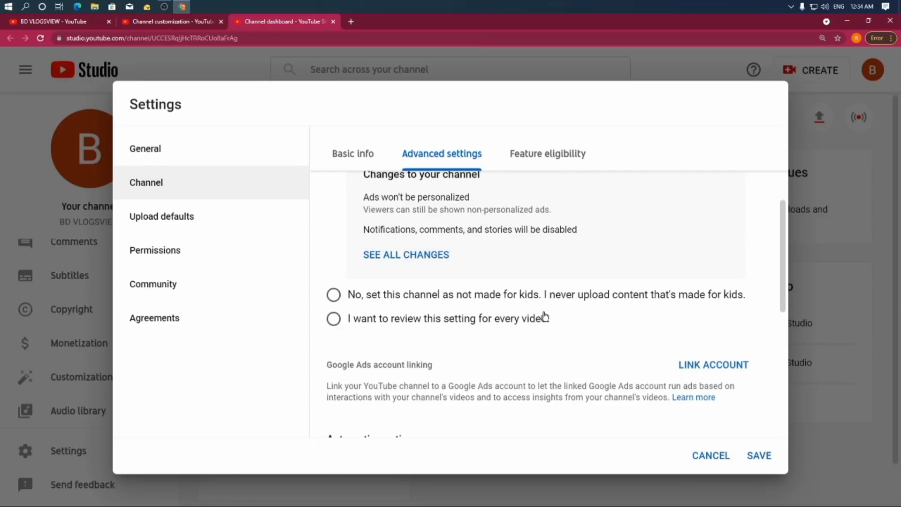
scroll(539, 316, "up", 4)
scroll(540, 324, "down", 4)
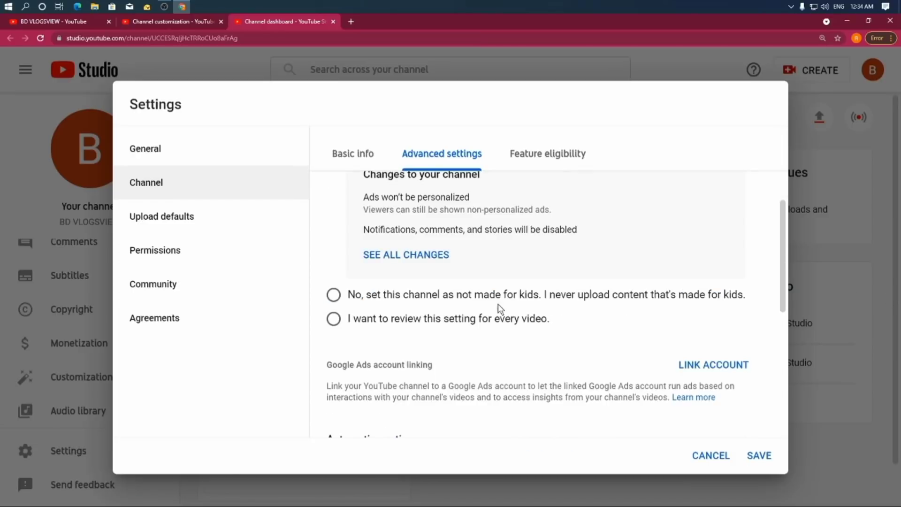
- Set the channel's audience to not made for kids and review the remaining advanced settings
left_click(334, 294)
scroll(436, 295, "up", 4)
scroll(436, 295, "down", 4)
scroll(436, 295, "up", 4)
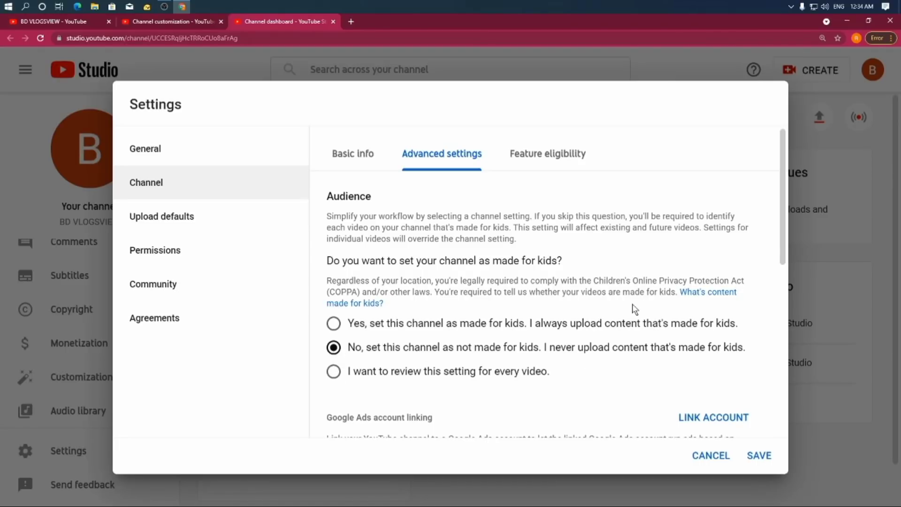
scroll(631, 310, "down", 4)
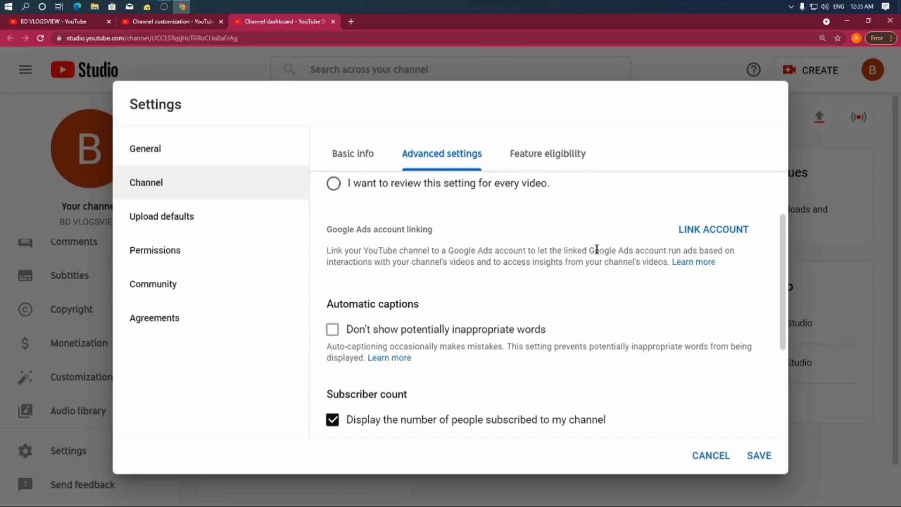
- Turn off the display of the channel's subscriber count in the advanced settings and turn it back on
scroll(597, 249, "up", 4)
scroll(539, 262, "down", 4)
scroll(401, 312, "down", 4)
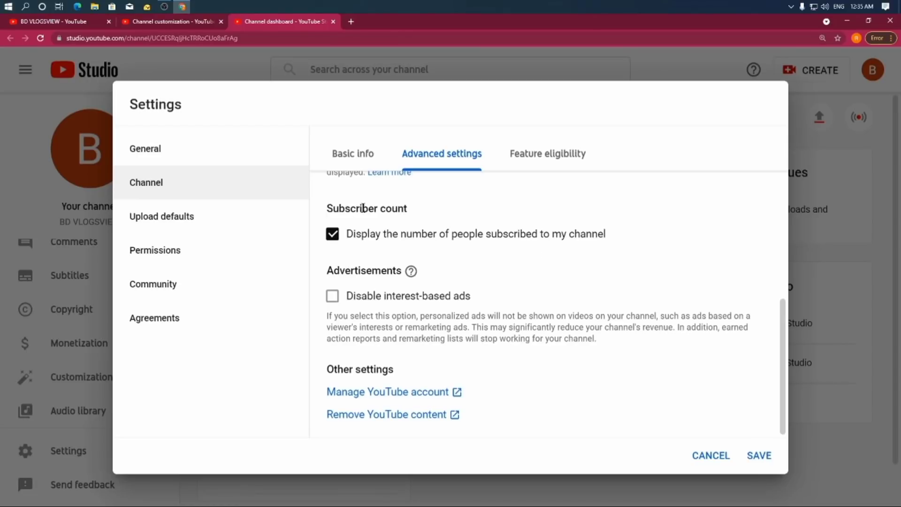
left_click_drag(409, 209, 327, 212)
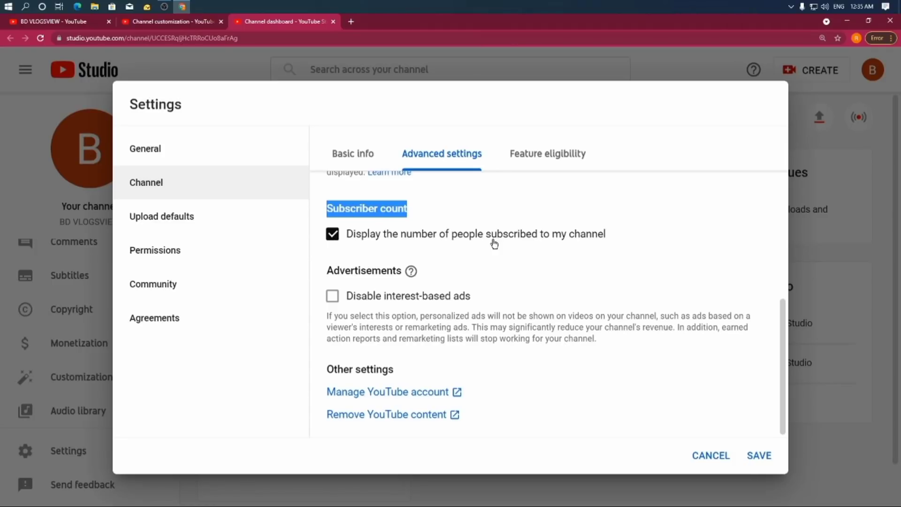
left_click(331, 234)
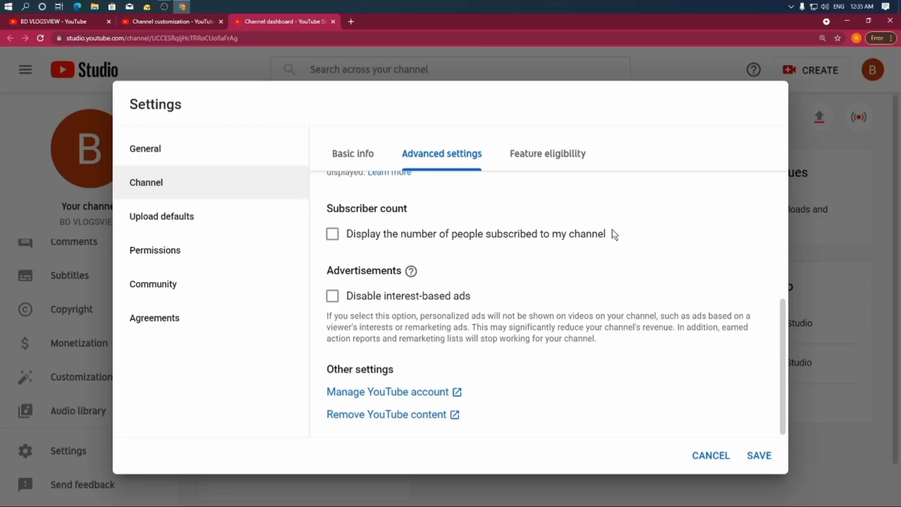
left_click_drag(611, 234, 349, 207)
left_click(477, 196)
left_click(333, 235)
- Review the channel's remaining advanced settings and its feature eligibility
scroll(447, 292, "up", 3)
scroll(428, 315, "down", 3)
left_click(578, 153)
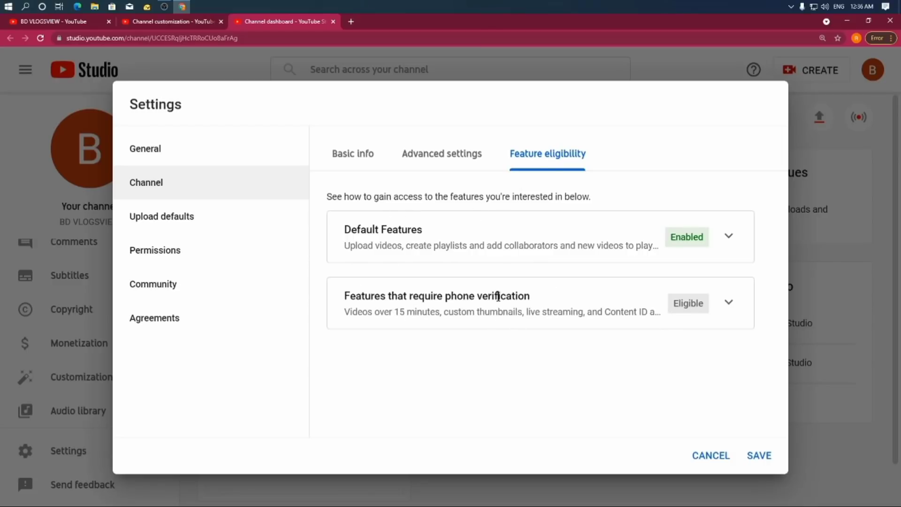
- Enter "bd blogsview" as a tag in the basic info of the upload defaults
left_click(164, 222)
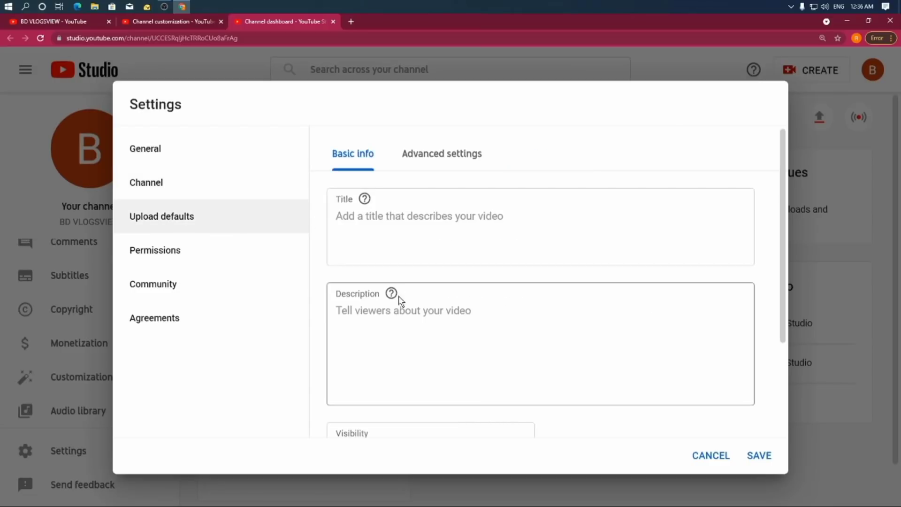
left_click(369, 314)
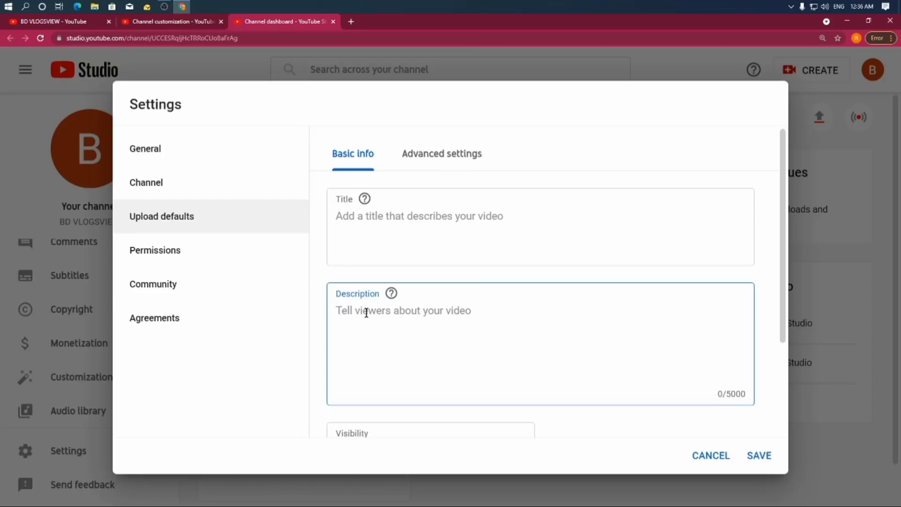
scroll(366, 313, "down", 3)
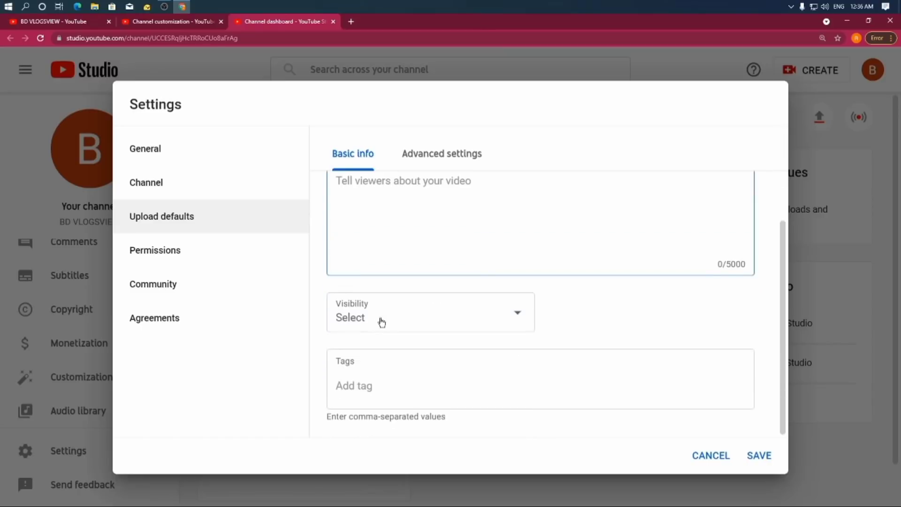
left_click(359, 385)
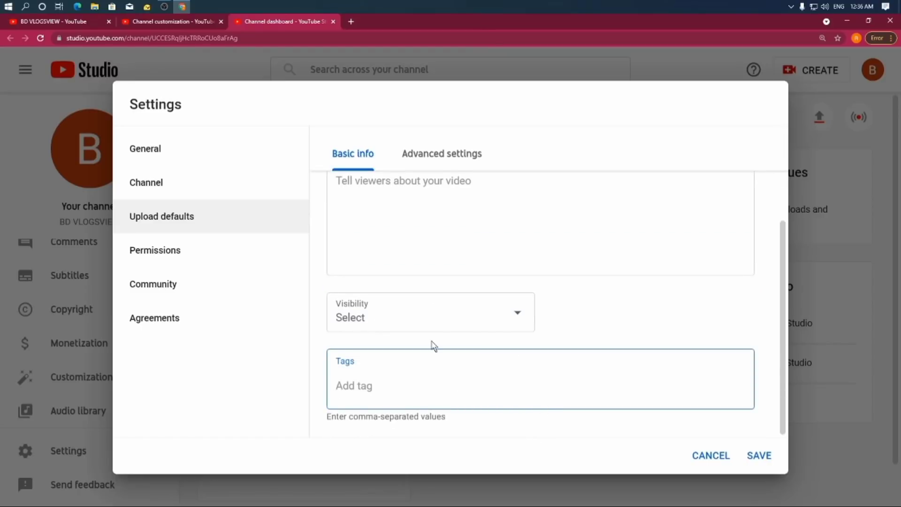
type("bd blogsvi")
type("ew")
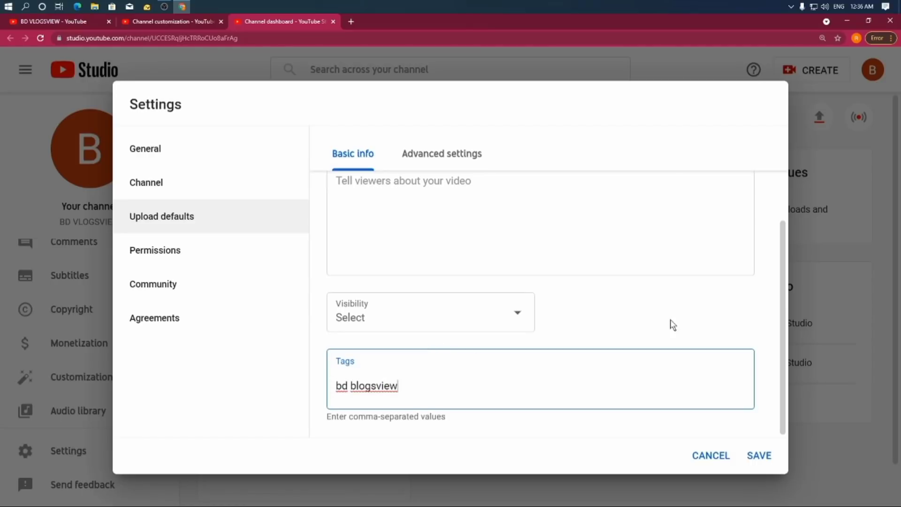
- Look through the permissions, community and agreements settings, and save the channel settings
left_click(174, 247)
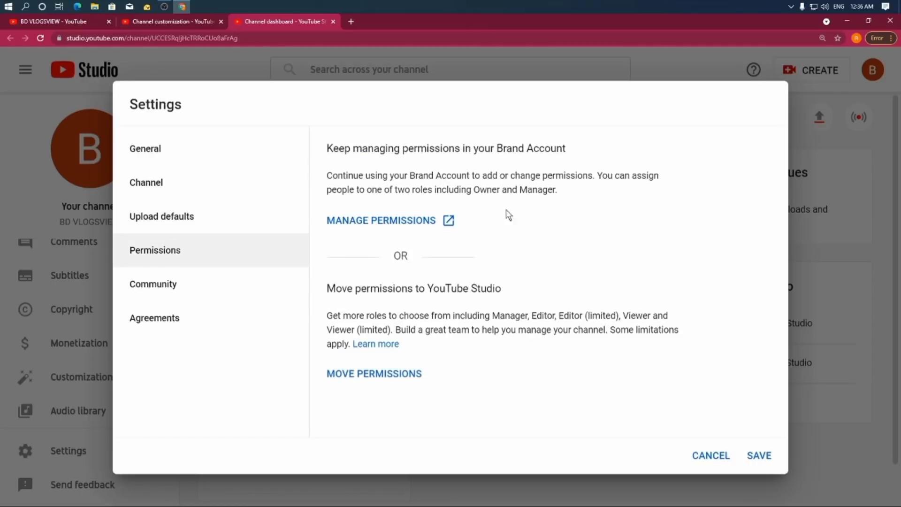
left_click(128, 284)
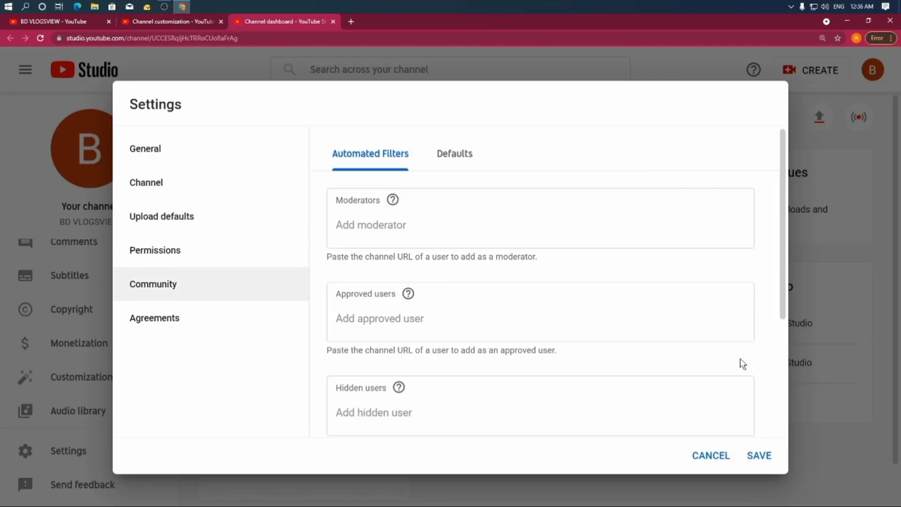
left_click(172, 330)
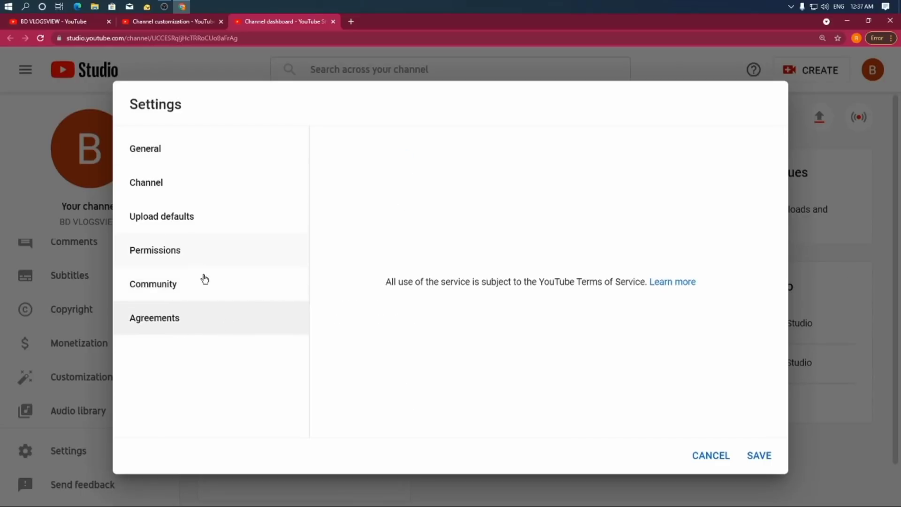
left_click(762, 455)
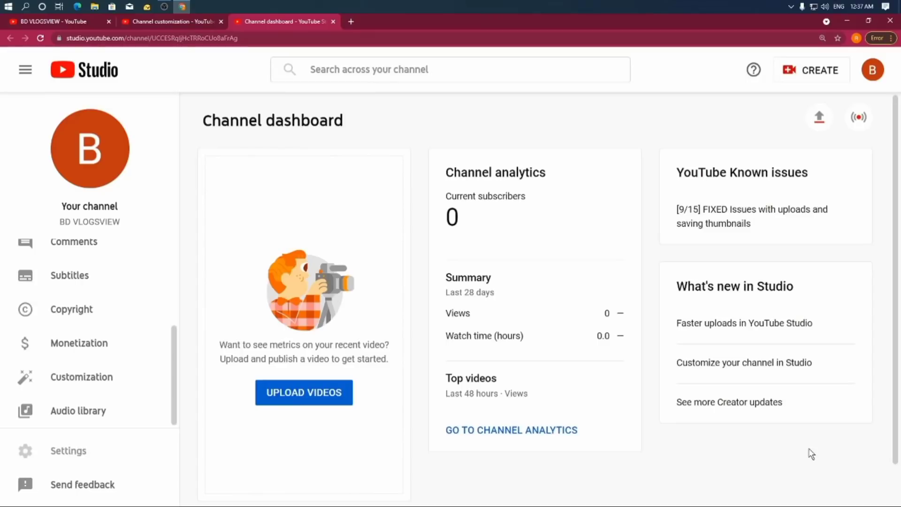
- Reopen the settings to check the channel's saved basic info, advanced settings and feature eligibility, and close them
scroll(401, 193, "down", 1)
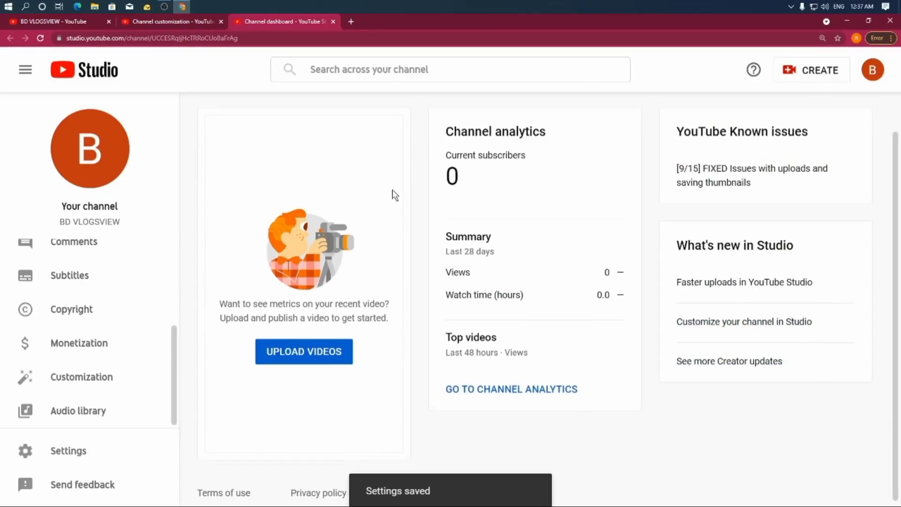
scroll(385, 218, "up", 1)
scroll(342, 191, "down", 1)
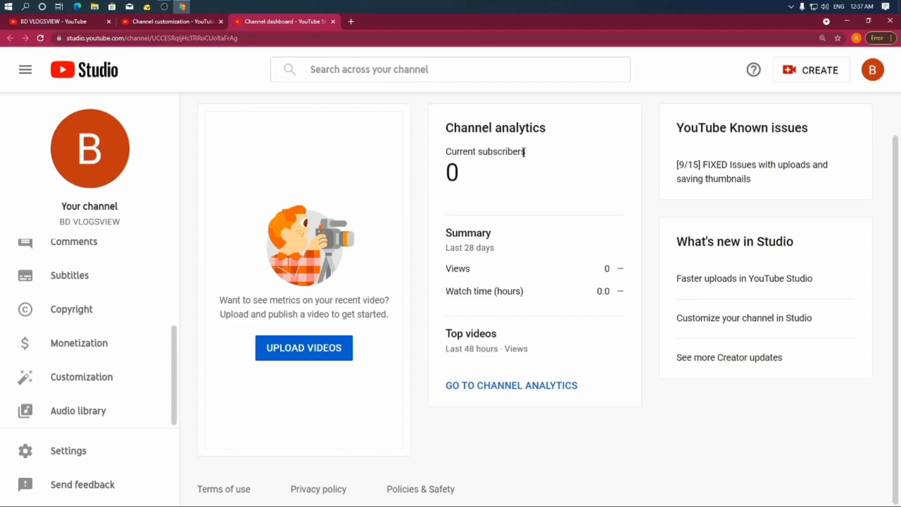
left_click(46, 463)
left_click(236, 181)
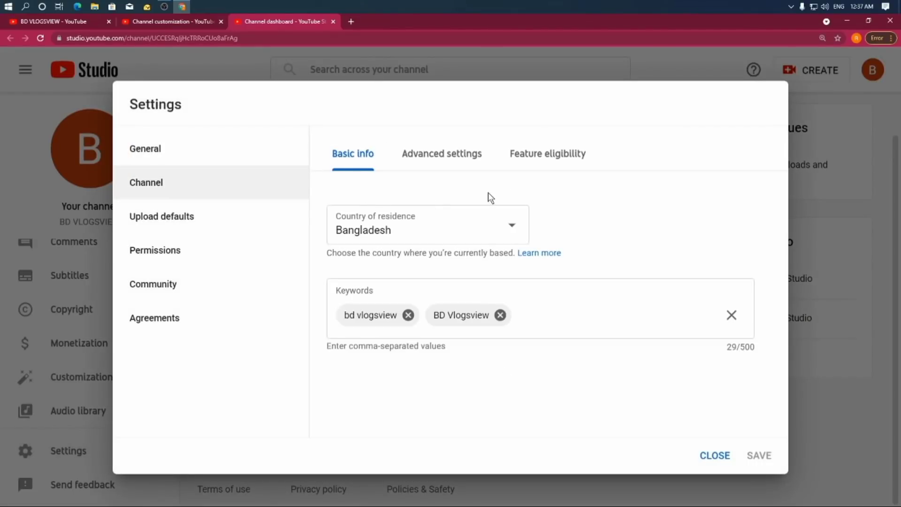
left_click(448, 156)
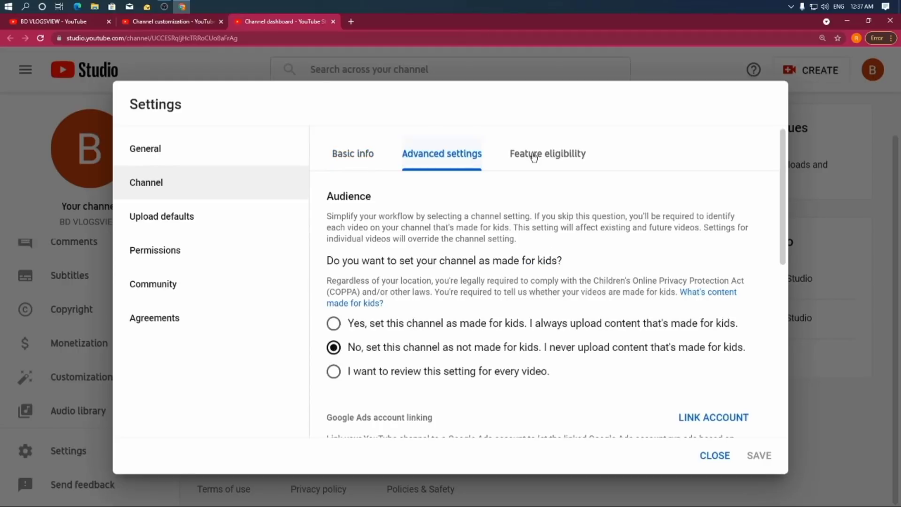
left_click(535, 155)
left_click(715, 454)
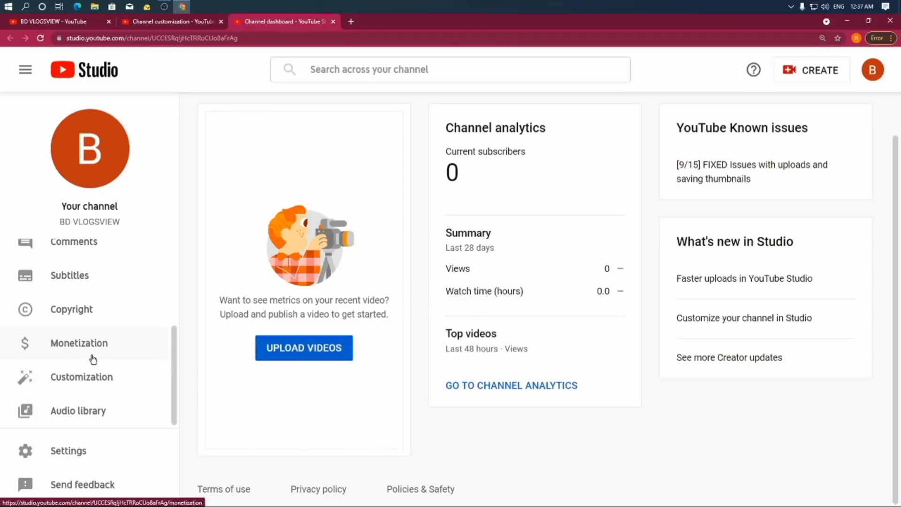
- Add a Popular uploads section to the featured sections of the channel's customization layout
left_click(84, 382)
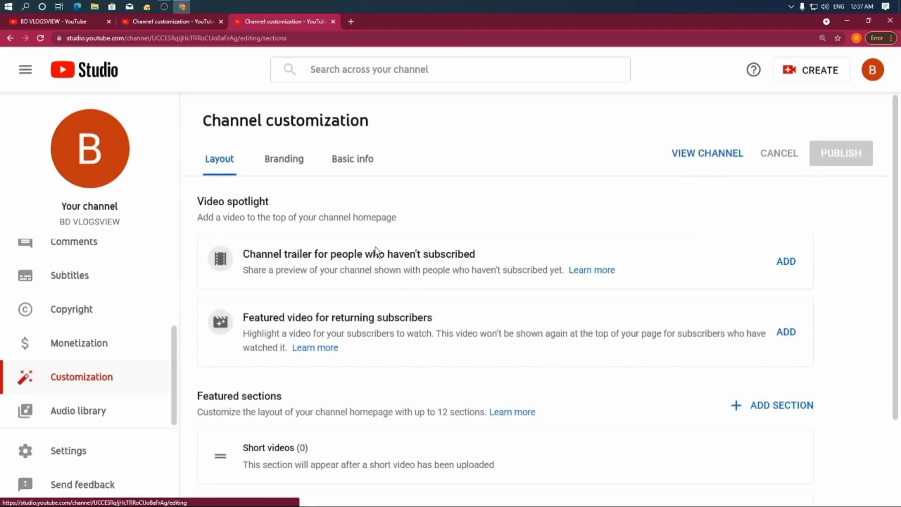
scroll(289, 150, "down", 3)
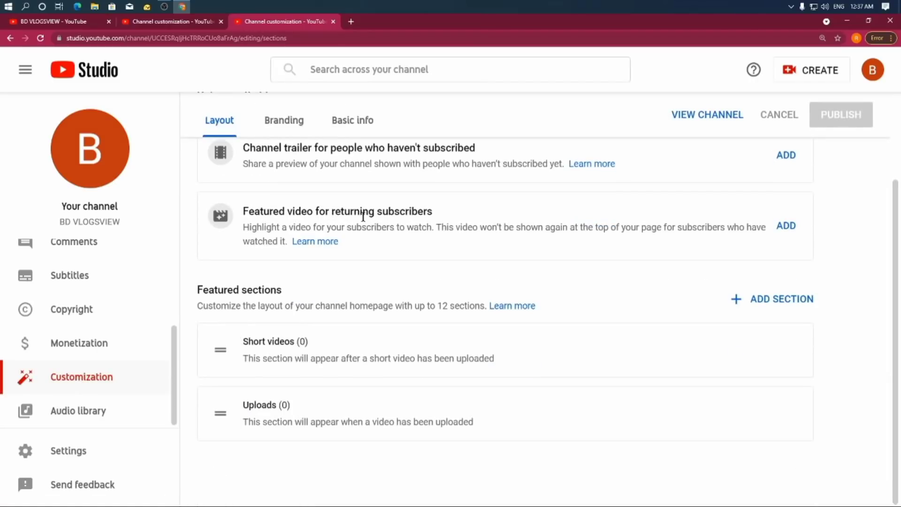
scroll(504, 234, "up", 3)
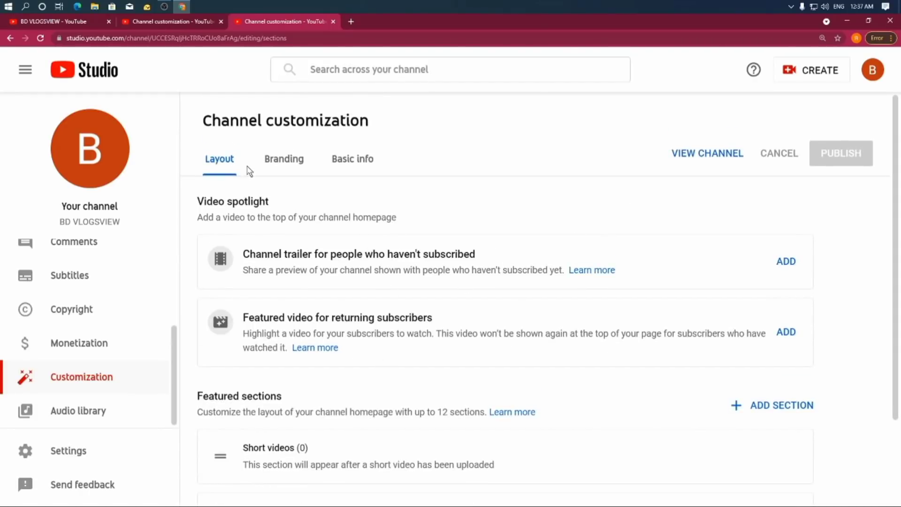
scroll(332, 237, "down", 2)
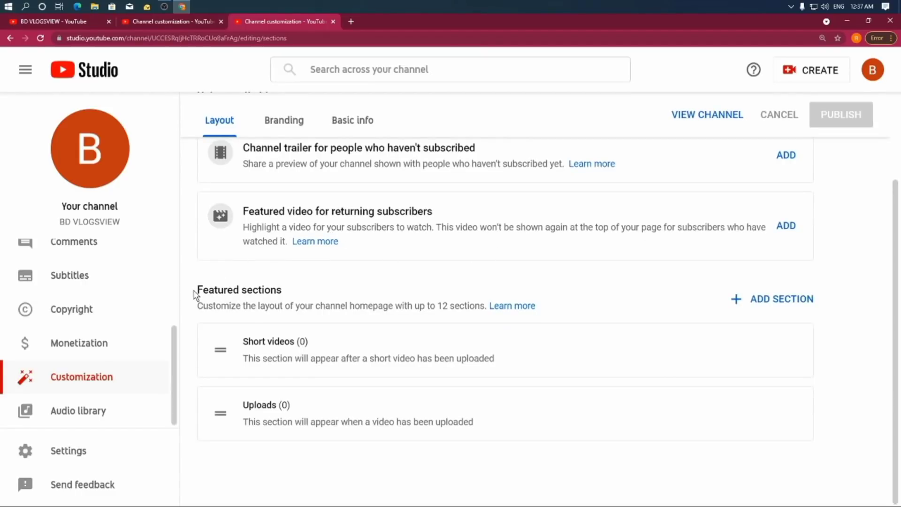
left_click_drag(197, 290, 298, 289)
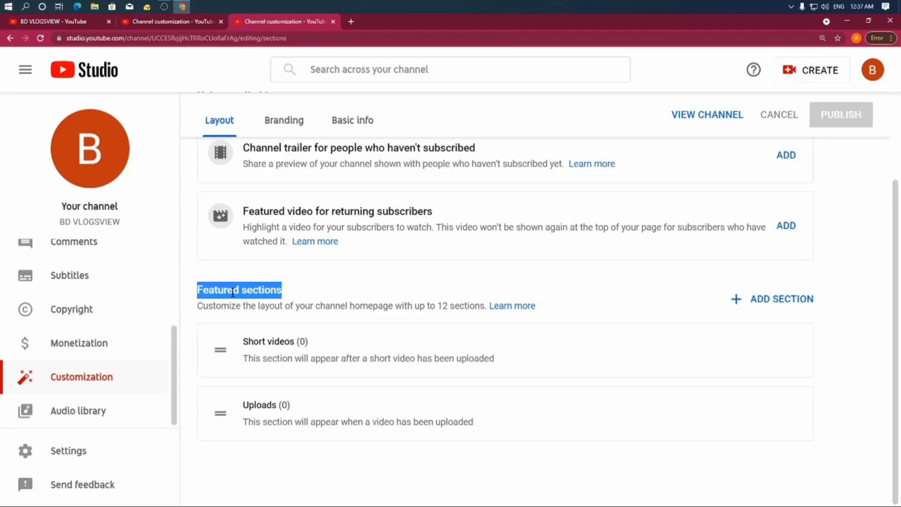
left_click_drag(283, 289, 222, 287)
scroll(226, 276, "up", 3)
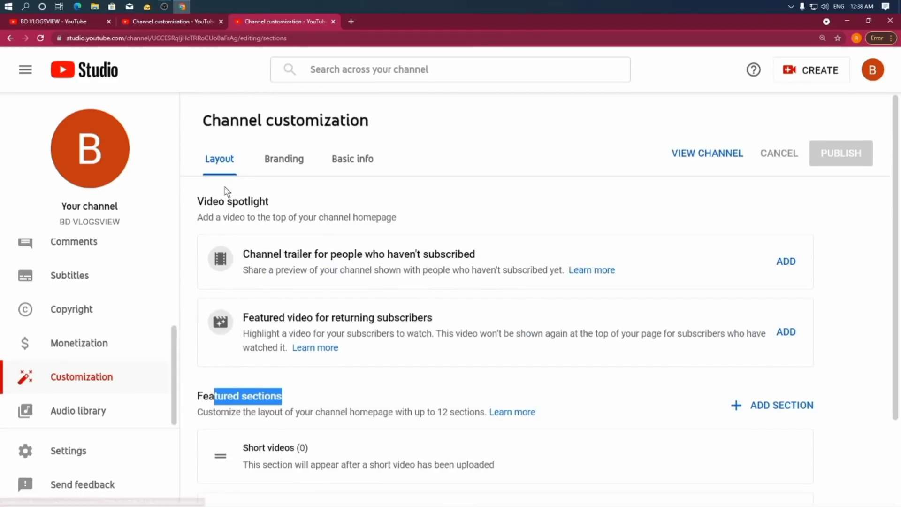
scroll(478, 392, "down", 3)
left_click(766, 301)
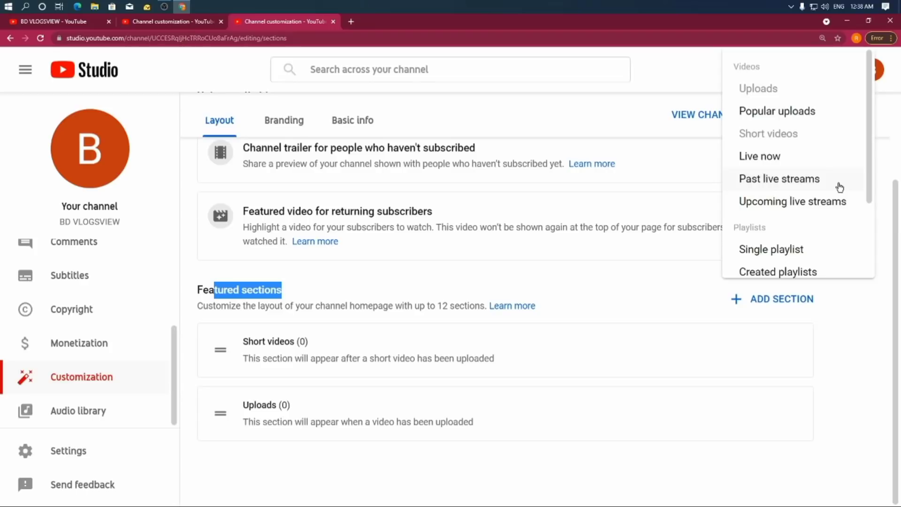
left_click(787, 118)
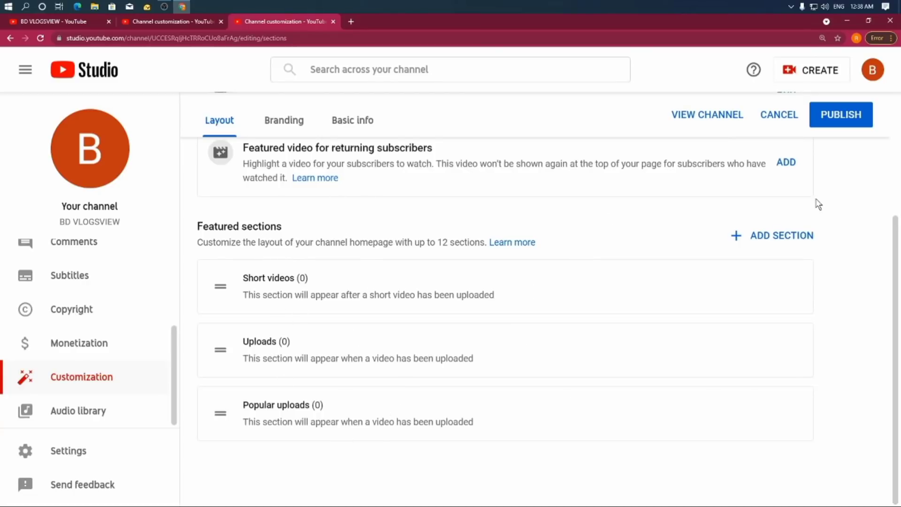
- Review the channel's branding options, including the profile picture and banner image requirements
scroll(228, 307, "up", 4)
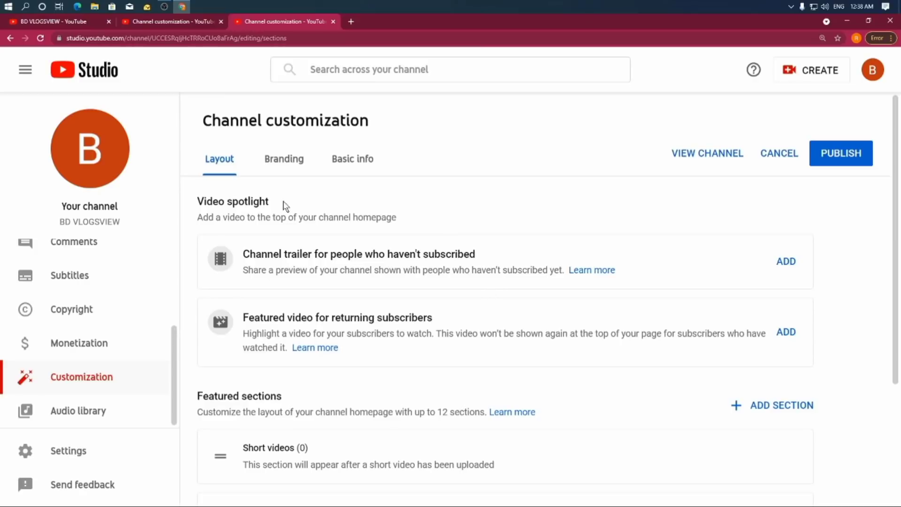
left_click(285, 161)
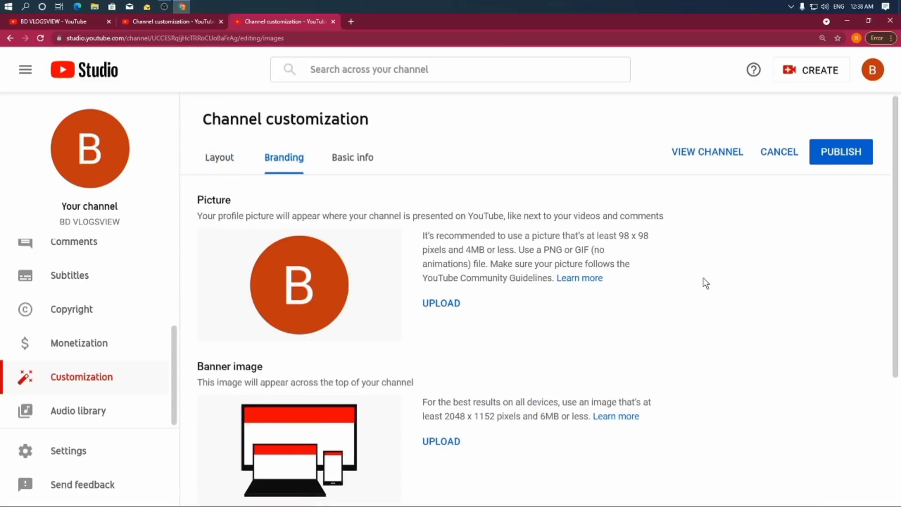
scroll(704, 281, "down", 4)
scroll(704, 283, "up", 4)
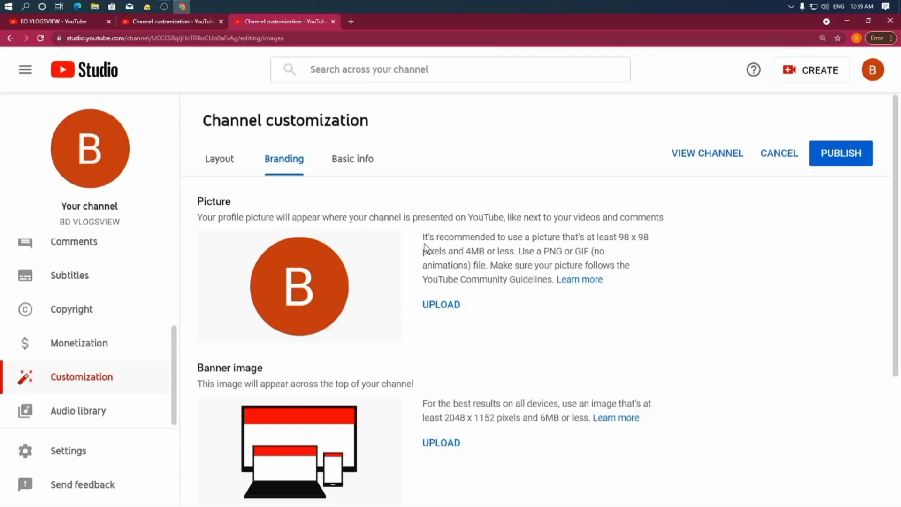
- Choose the motorcycle PNG photo from the Downloads folder for the channel's profile picture, with the files shown as large icons
left_click(446, 305)
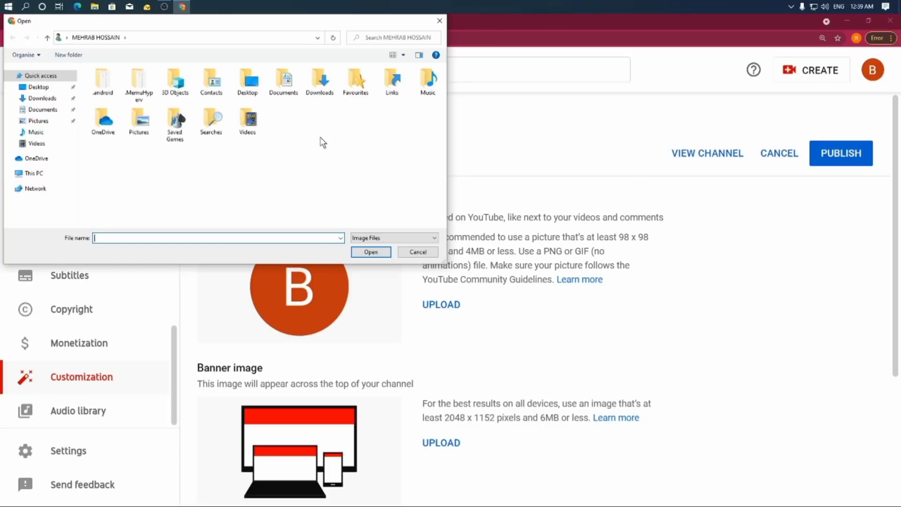
left_click(34, 99)
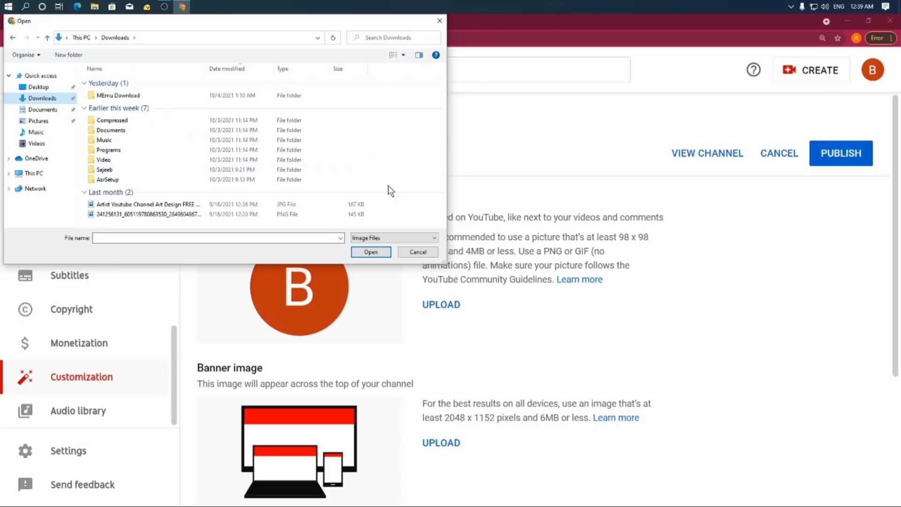
left_click(403, 55)
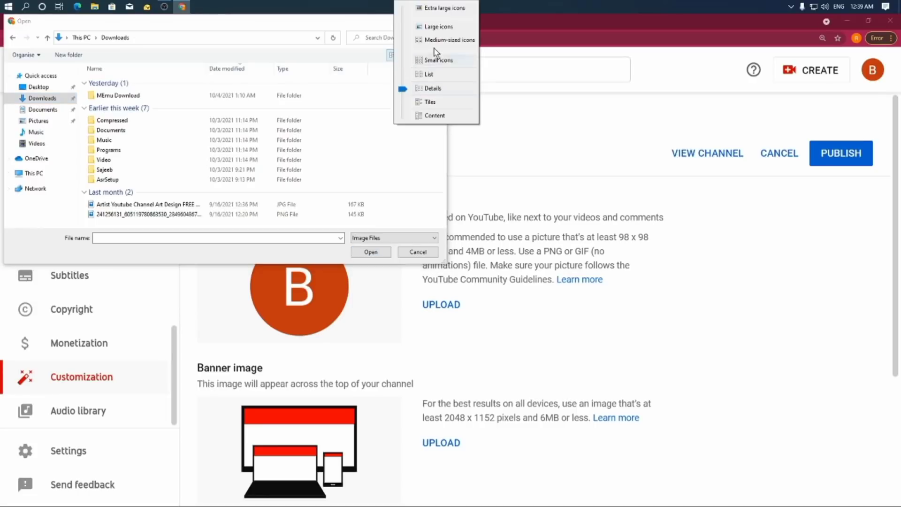
left_click(432, 28)
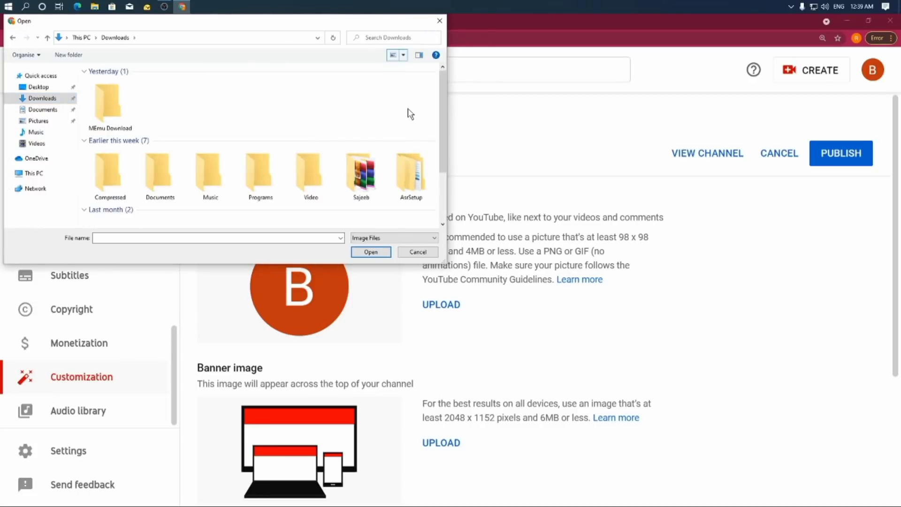
scroll(409, 115, "down", 2)
double_click(160, 185)
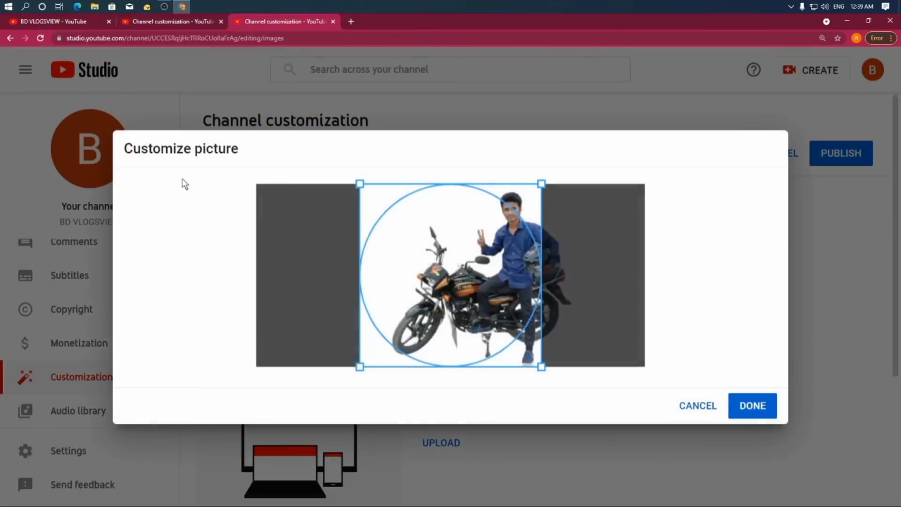
- Position the profile picture crop so that the rider and the whole motorcycle fit inside it, and accept the crop
left_click_drag(436, 283, 450, 280)
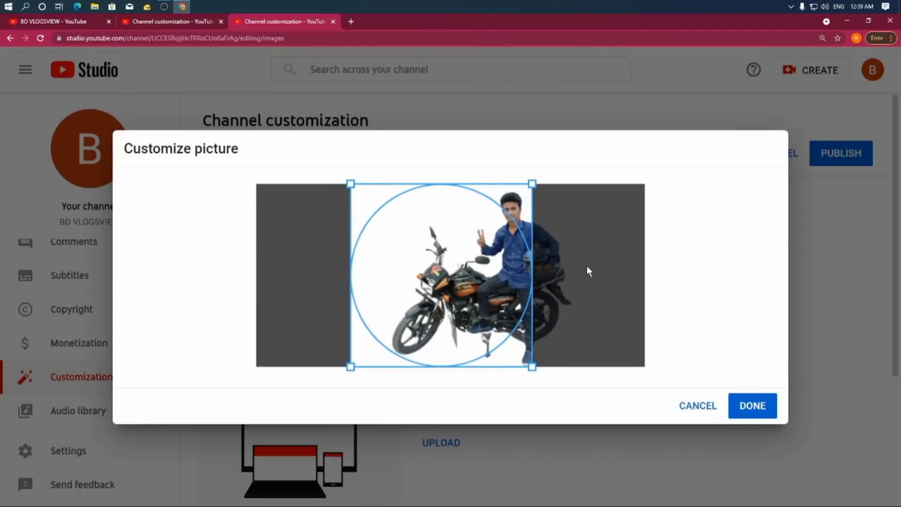
left_click_drag(507, 271, 513, 263)
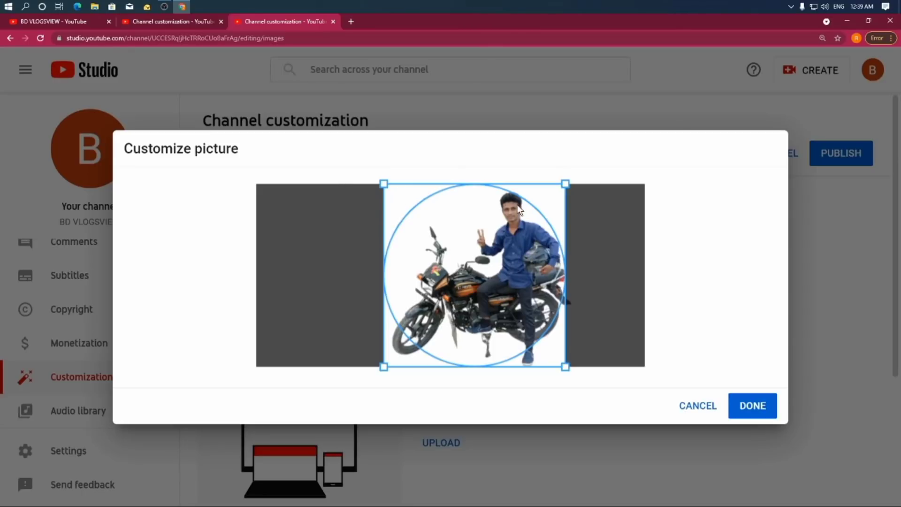
mouse_move(496, 274)
left_mouse_down()
mouse_move(512, 270)
mouse_move(508, 284)
left_mouse_up()
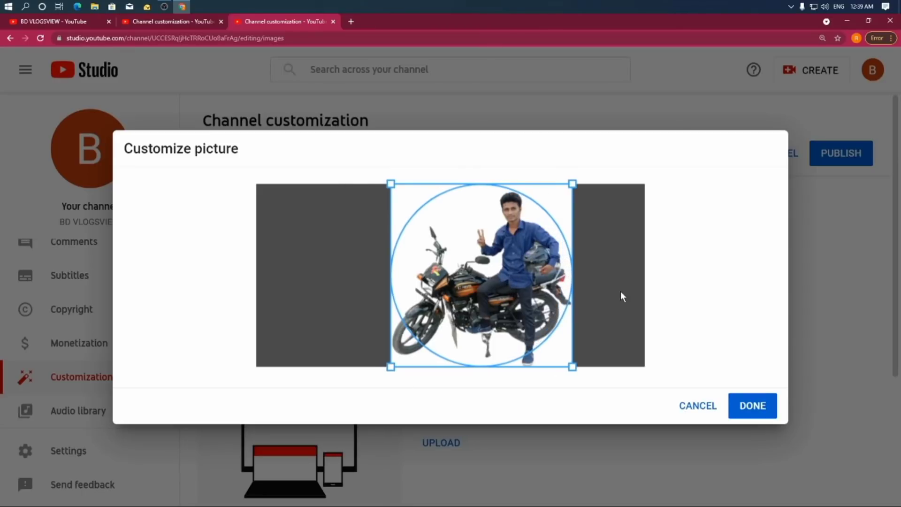
left_click(752, 406)
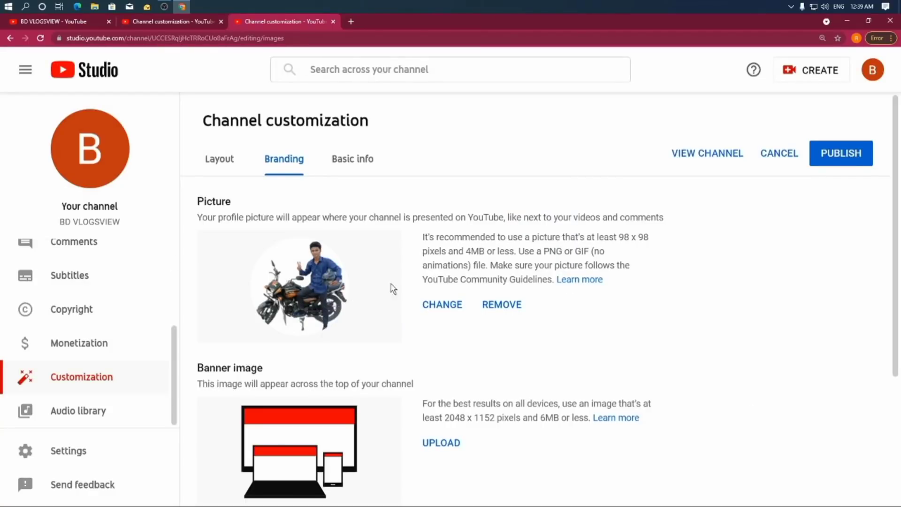
- Read the recommended image dimensions and file size for the channel's banner image
scroll(392, 288, "down", 4)
left_click_drag(190, 185, 266, 184)
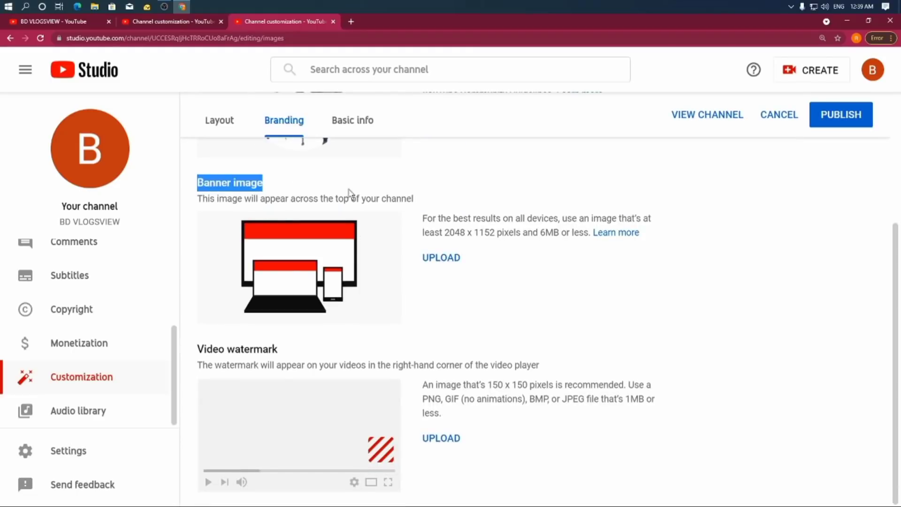
left_click(674, 219)
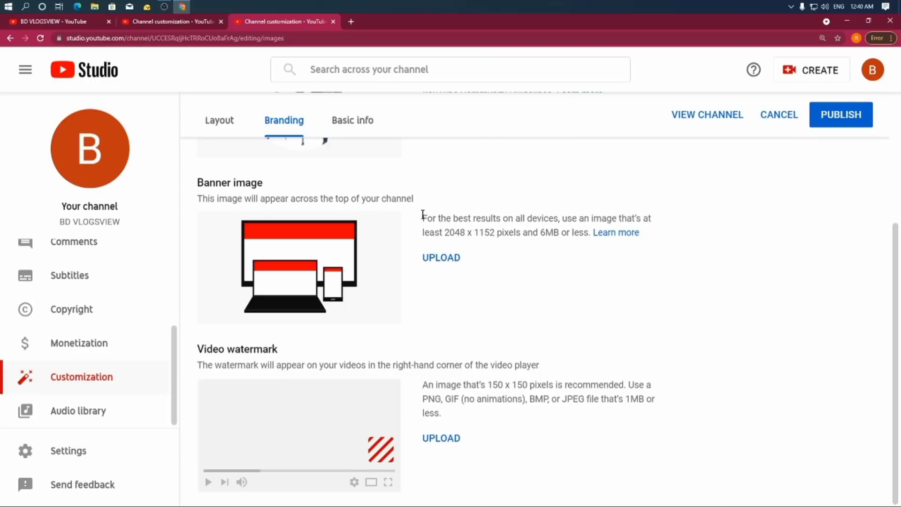
left_click_drag(423, 215, 643, 227)
left_click(704, 239)
left_click_drag(423, 217, 659, 239)
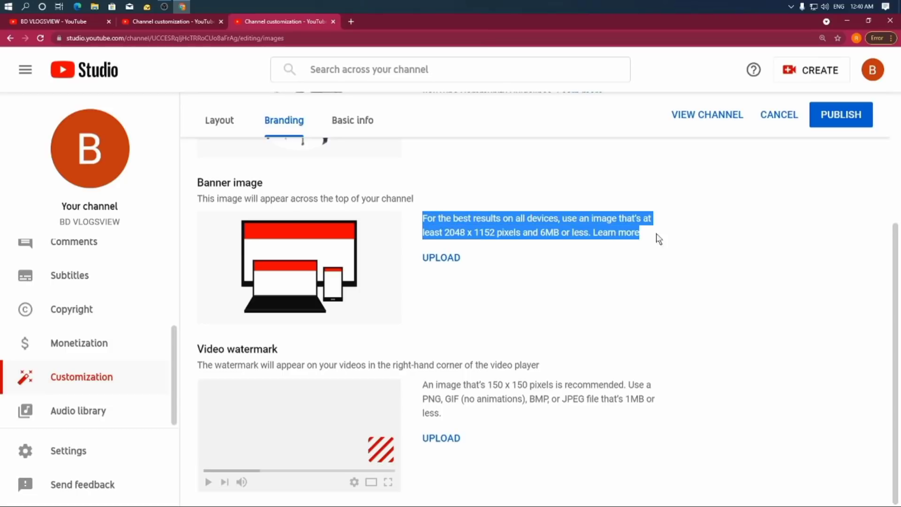
left_click(700, 247)
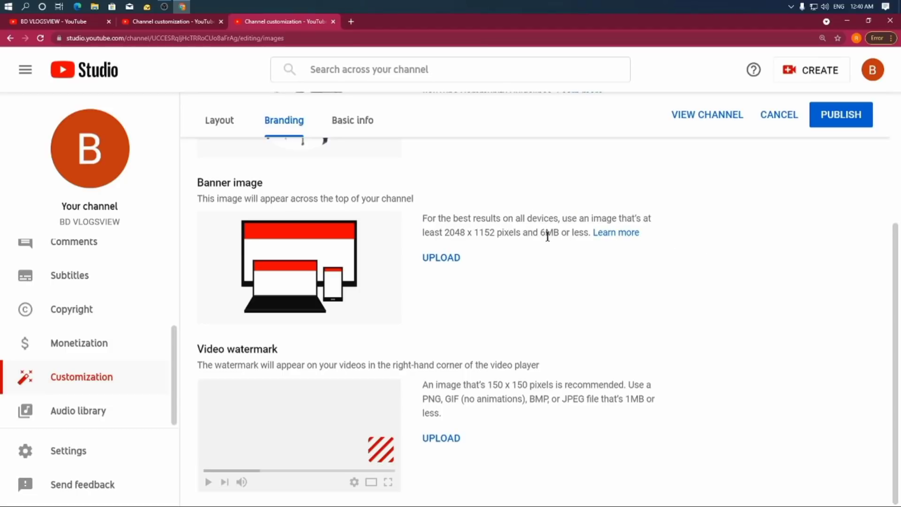
- Upload "Artist Youtube Channel Art Design FREE Psd copy" as the banner image, check its TV, desktop and all-devices areas, and accept the crop
left_click(449, 257)
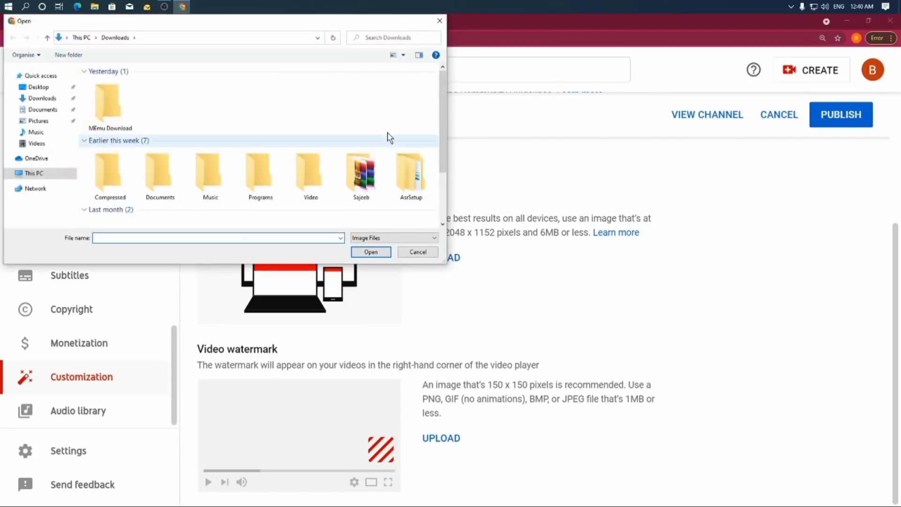
scroll(385, 105, "down", 2)
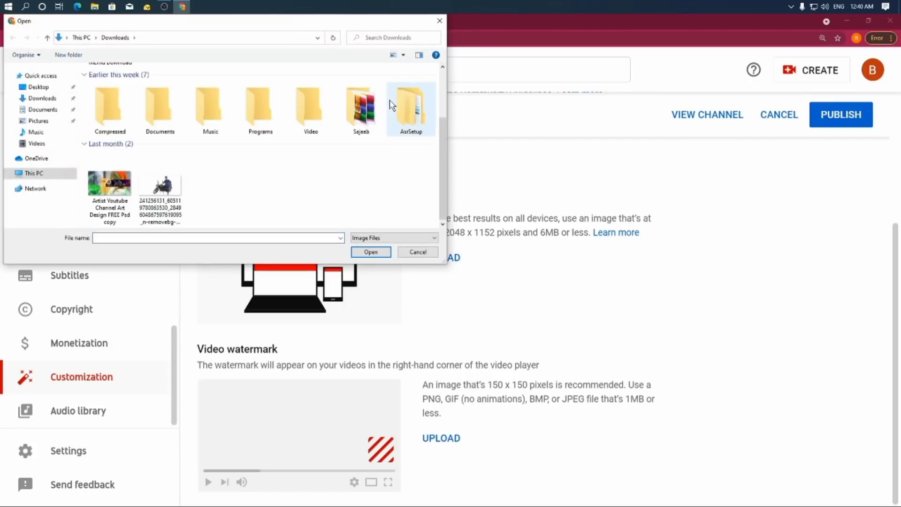
double_click(133, 188)
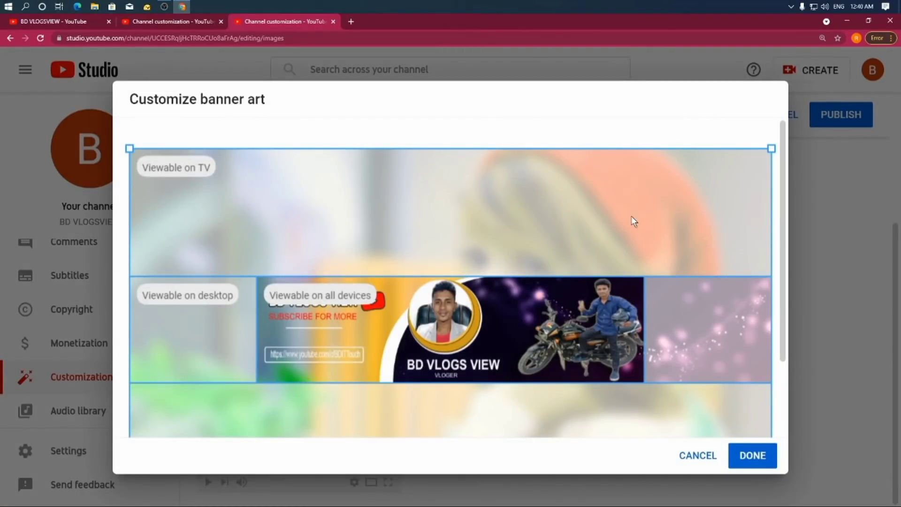
scroll(634, 221, "down", 2)
scroll(278, 198, "up", 2)
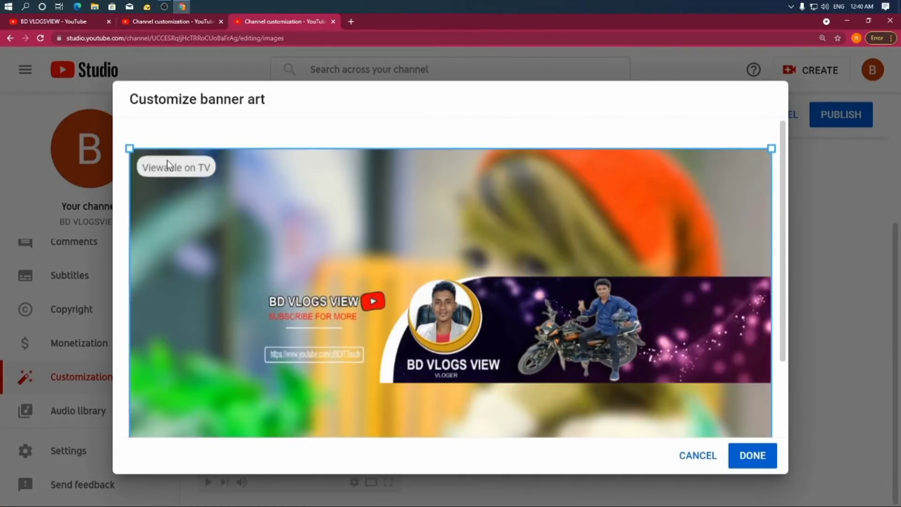
scroll(385, 184, "down", 2)
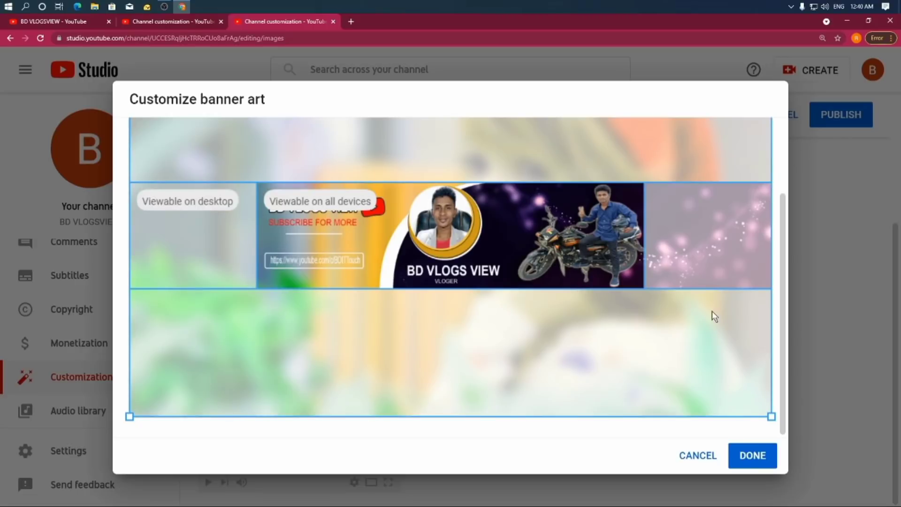
left_click(752, 456)
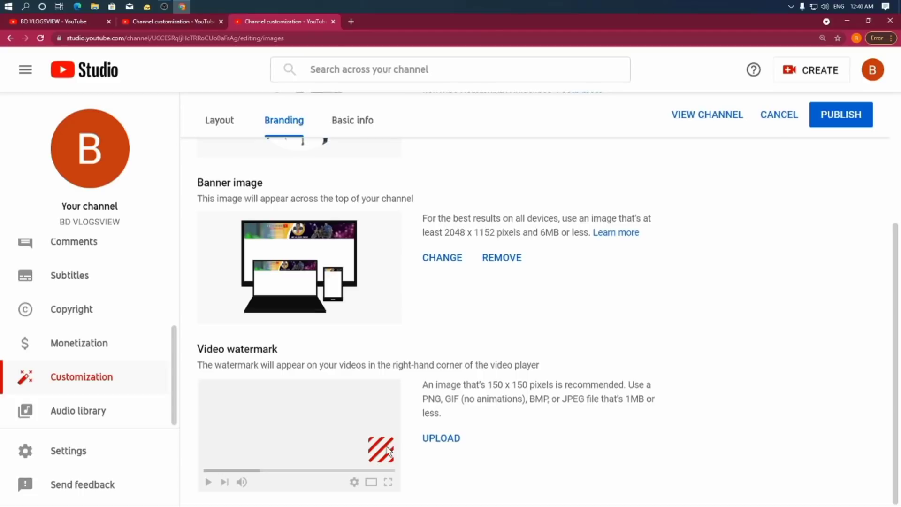
- Add the motorcycle photo as the video watermark, cropped around the rider and motorcycle, with its display time set to Entire video
left_click(441, 438)
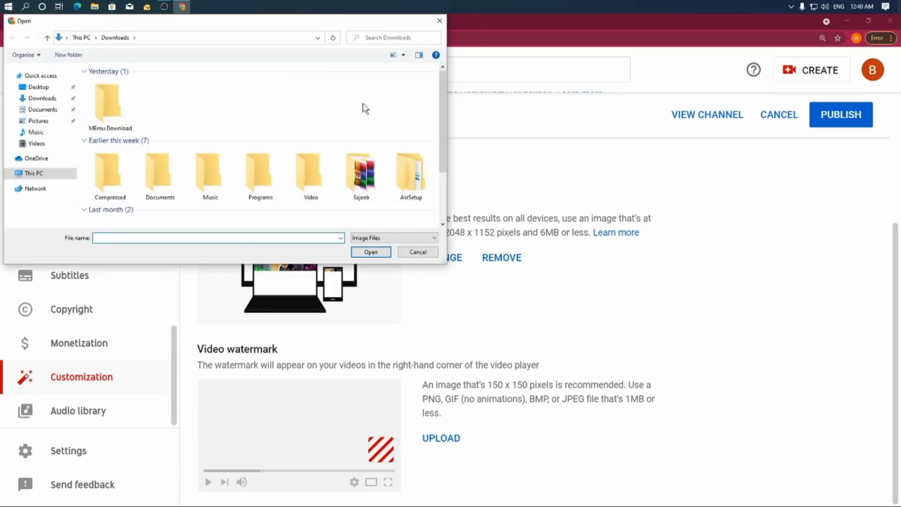
scroll(364, 108, "down", 2)
double_click(175, 182)
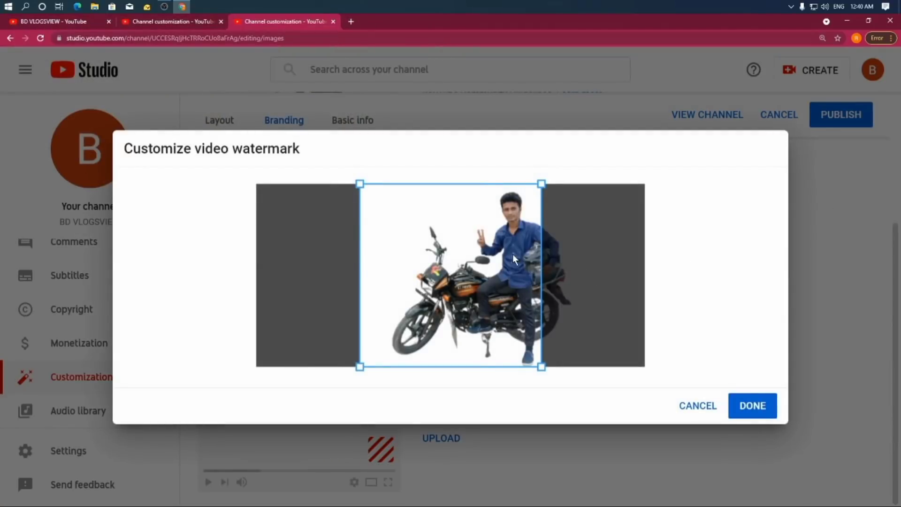
left_click_drag(513, 254, 546, 273)
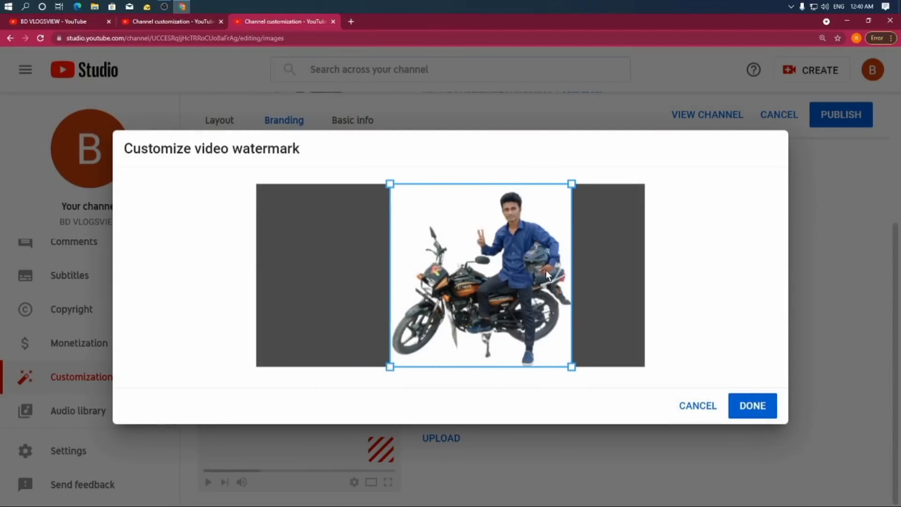
left_click(766, 413)
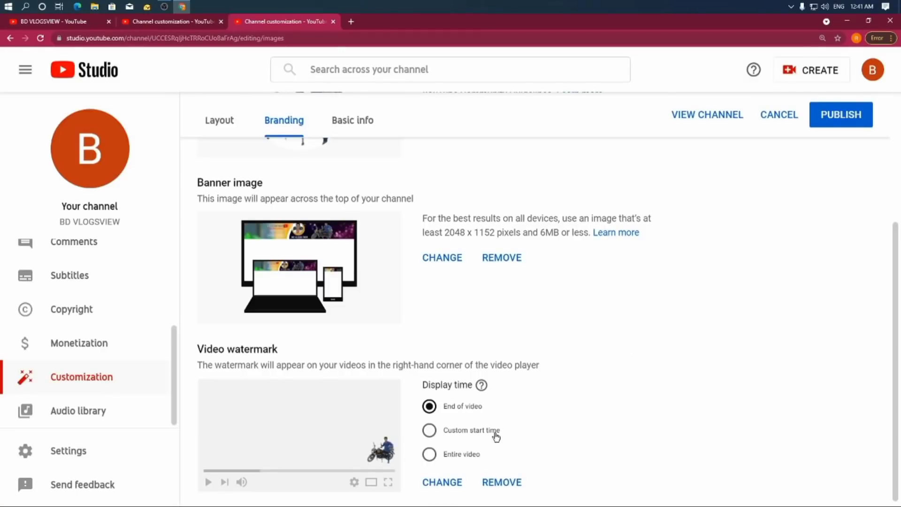
left_click(437, 453)
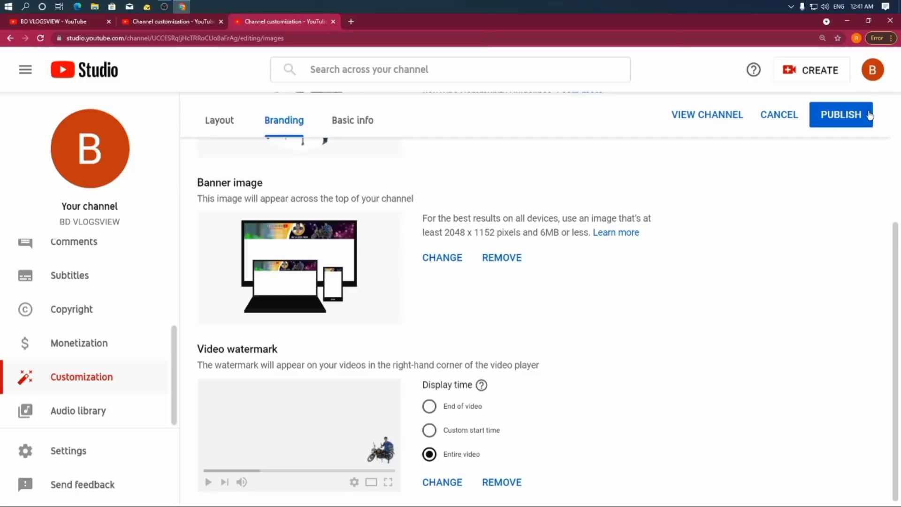
- Publish the branding changes and open the channel page
left_click(853, 120)
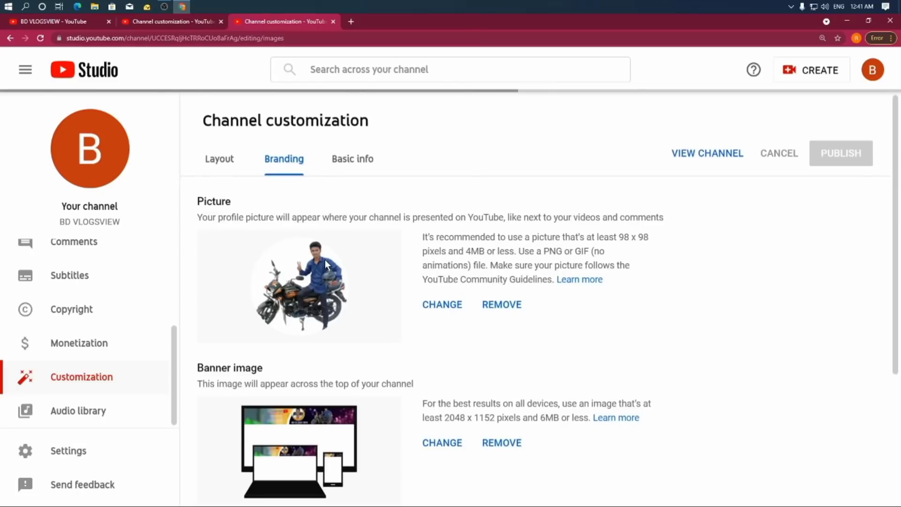
scroll(325, 260, "down", 4)
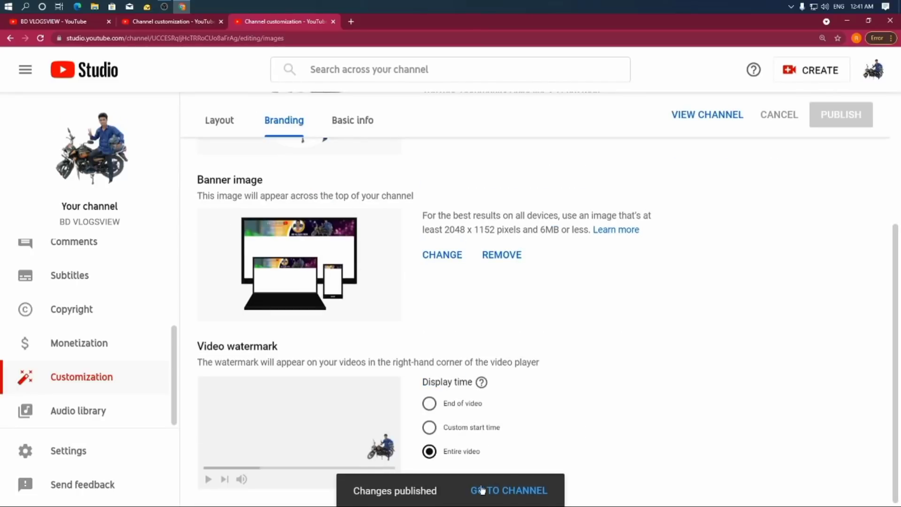
left_click(521, 490)
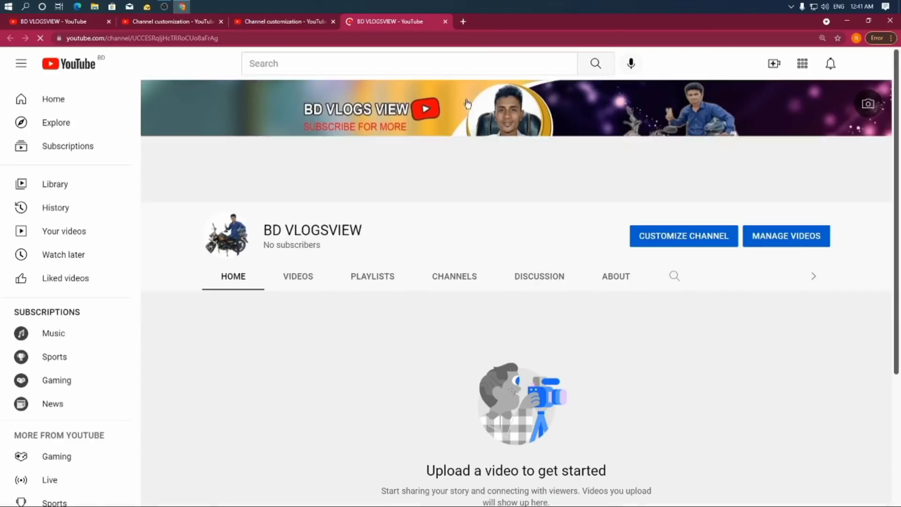
- Compare the newly branded channel page with the previously opened version, and return to the profile picture section of the branding settings
left_click(67, 20)
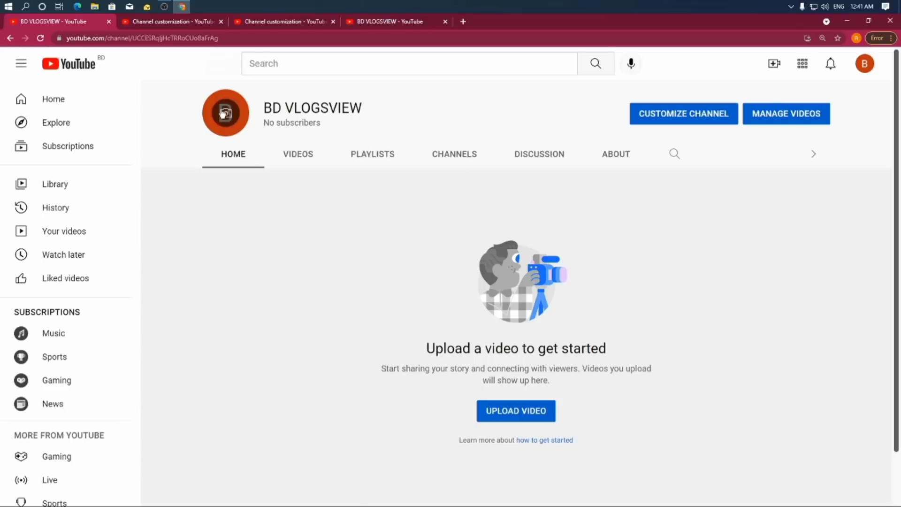
left_click(379, 26)
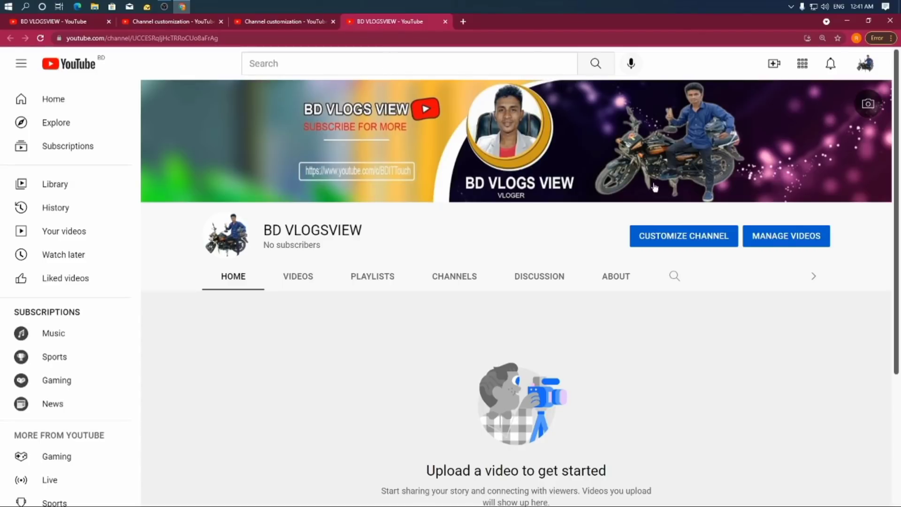
left_click(44, 24)
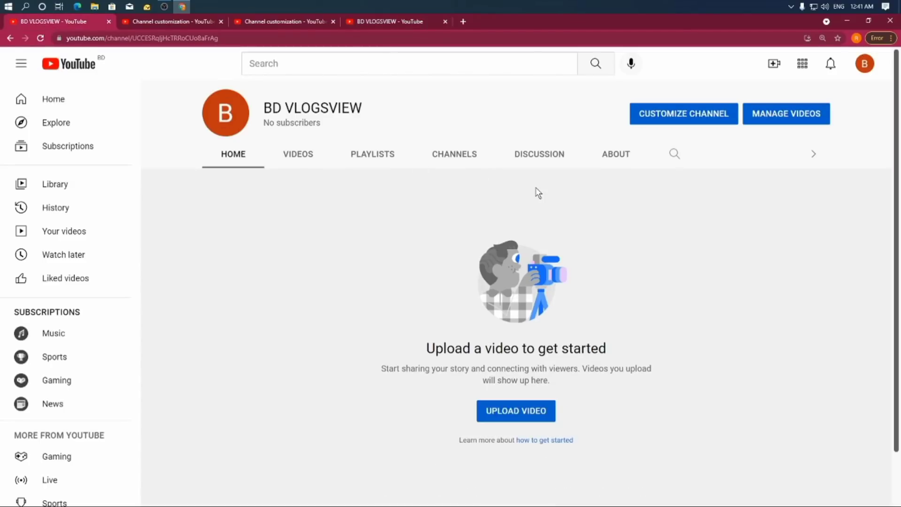
left_click(407, 21)
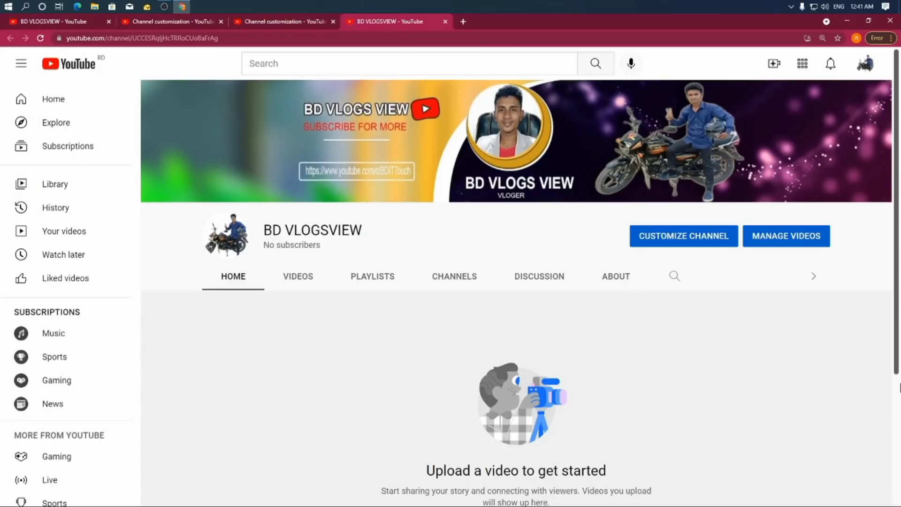
left_click(94, 23)
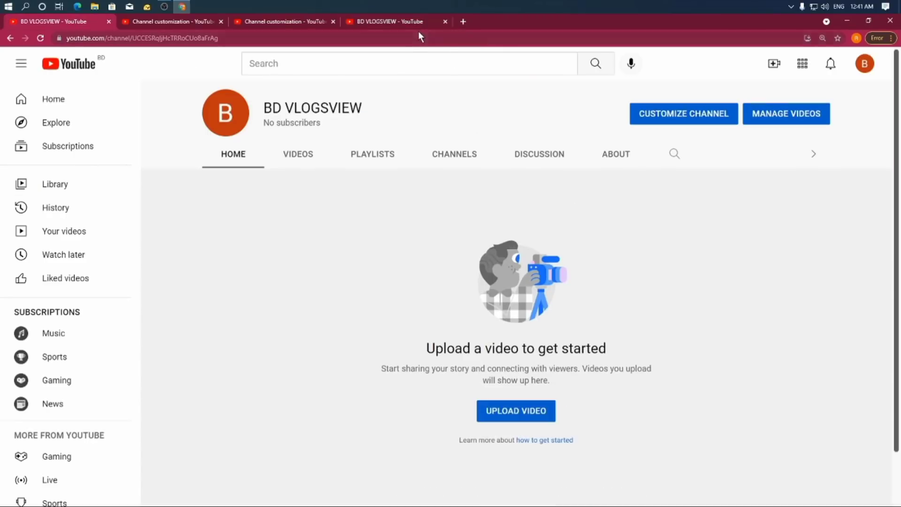
left_click(406, 23)
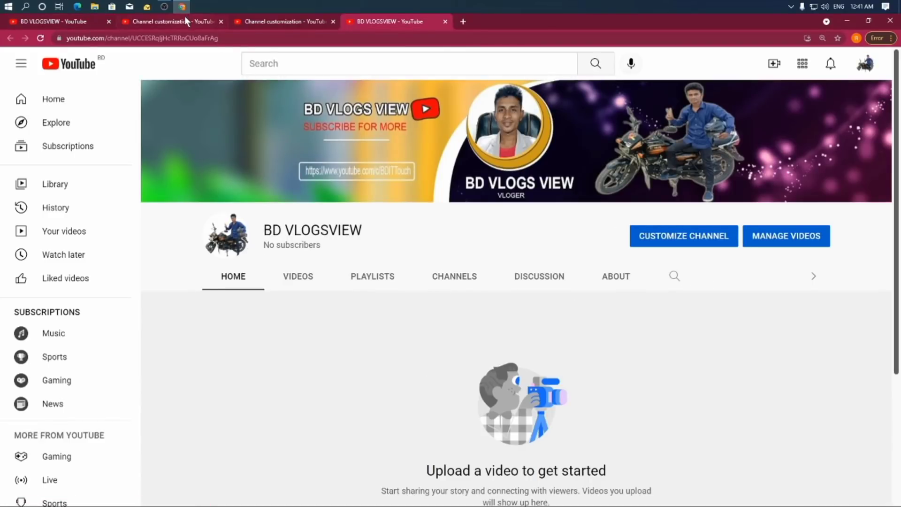
left_click(269, 23)
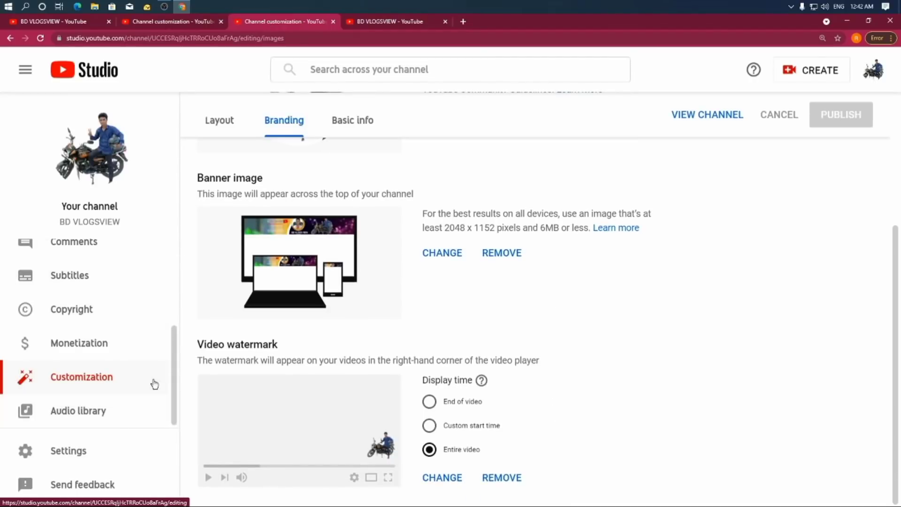
scroll(416, 161, "up", 4)
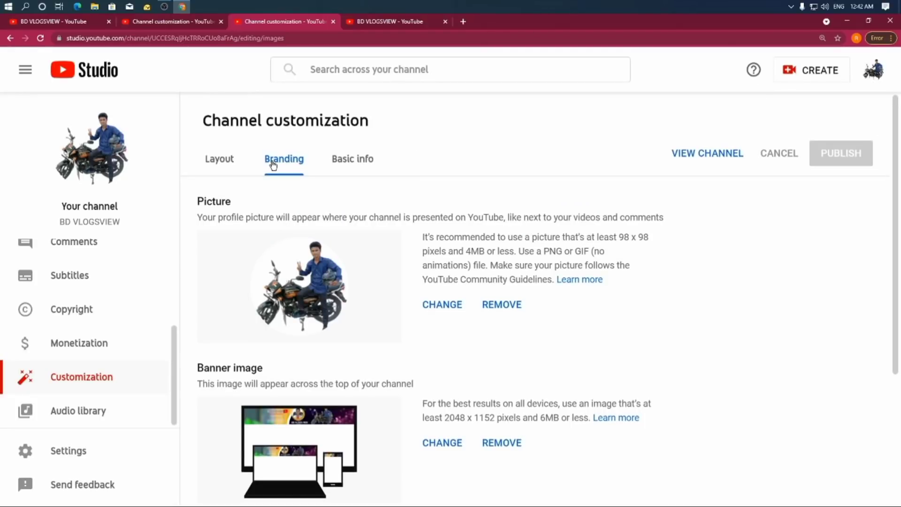
- Review the banner image and video watermark in the branding settings, and open the channel's basic info
scroll(325, 293, "down", 4)
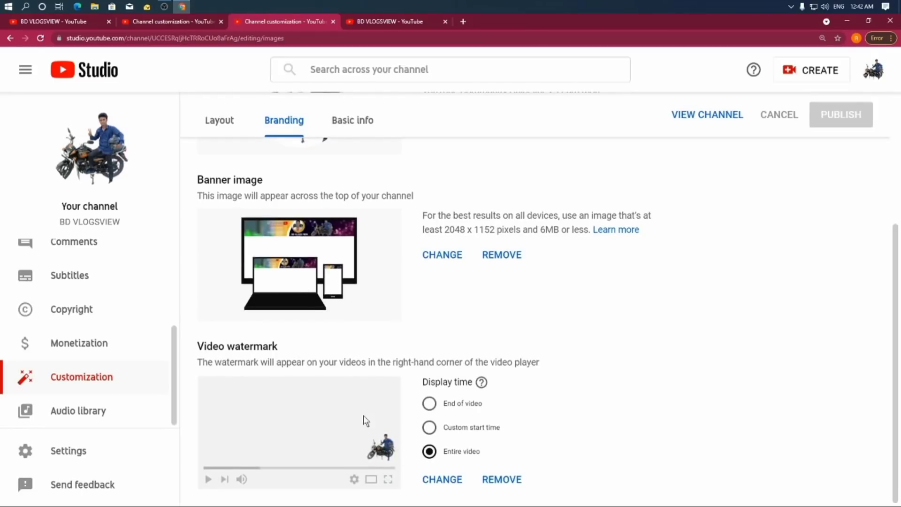
scroll(365, 420, "up", 4)
left_click(352, 167)
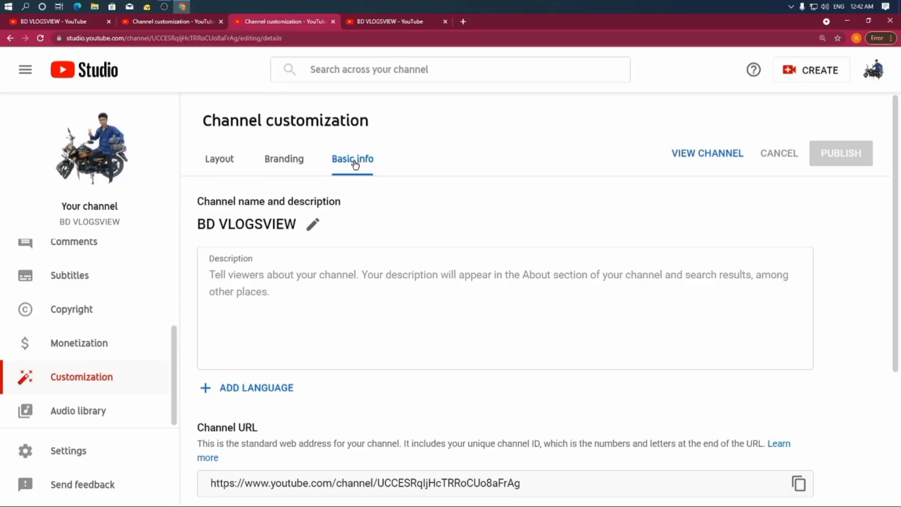
- Open the About section of the BD VLOGSVIEW channel page and examine its details and stats enlarged
left_click(419, 25)
left_click(616, 276)
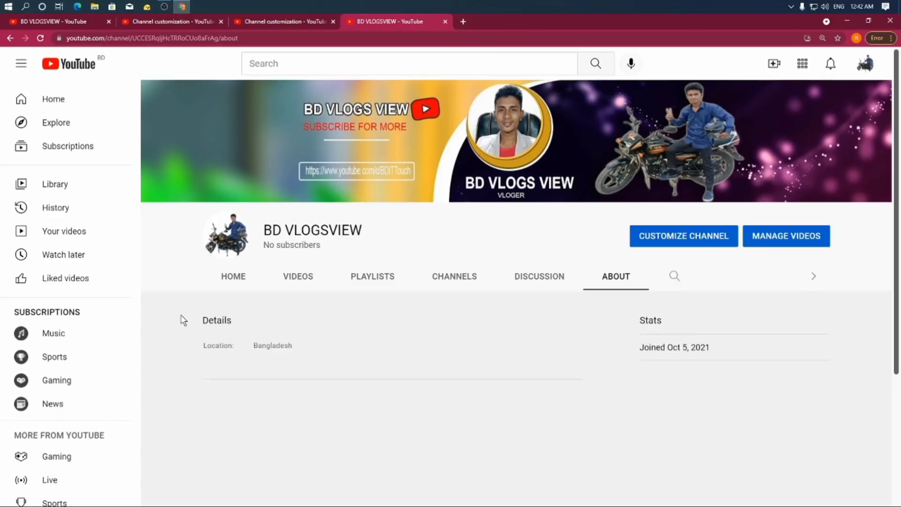
key("ctrl+plus")
key("ctrl+plus")
key("ctrl+plus")
key("ctrl+plus")
scroll(359, 345, "down", 4)
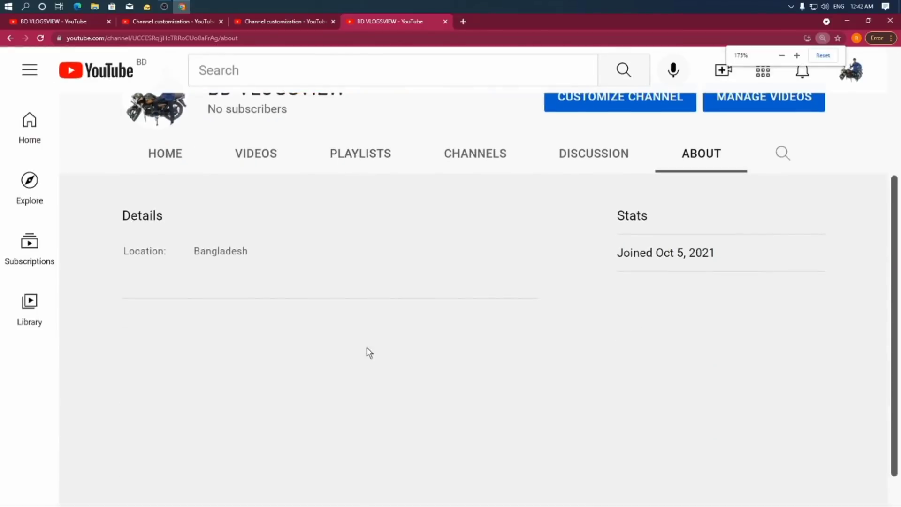
scroll(610, 284, "up", 4)
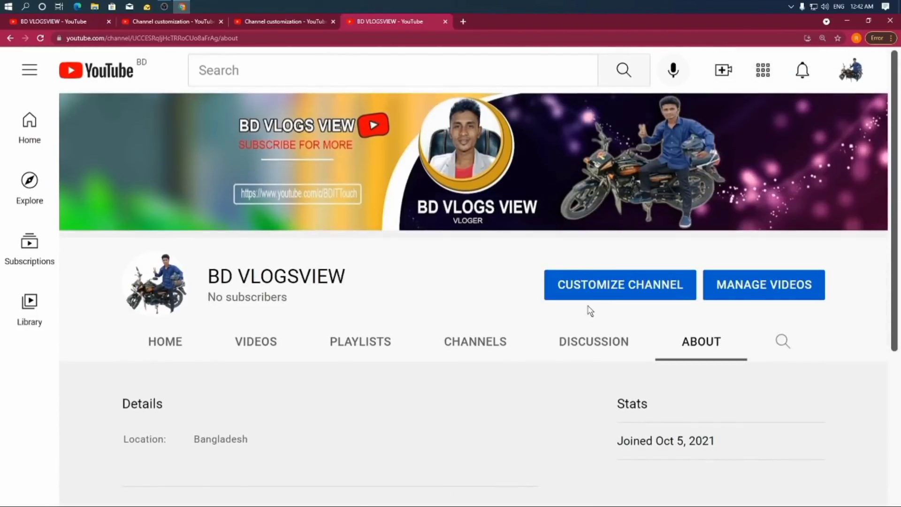
key("ctrl+minus")
key("ctrl+minus")
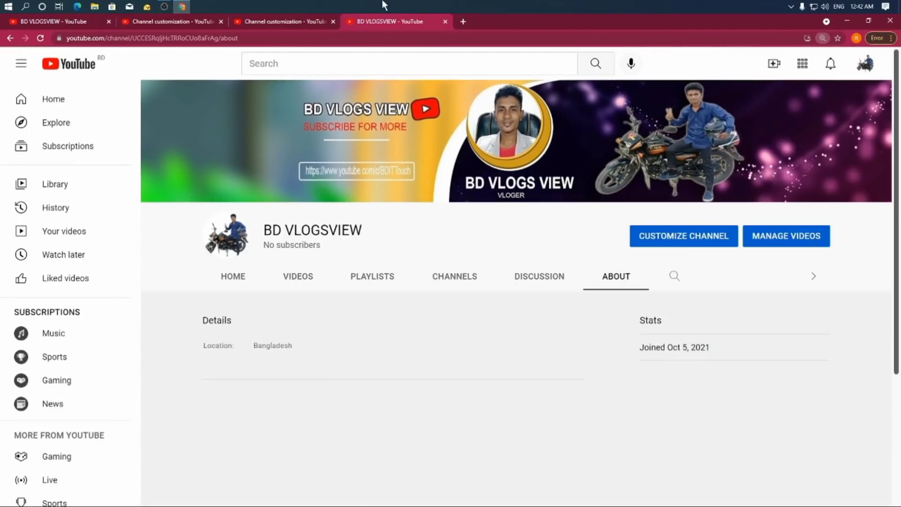
- Return to the basic info and start the channel description with the lines "Hello", "my Name......" and "hd"
left_click(288, 21)
left_click(235, 275)
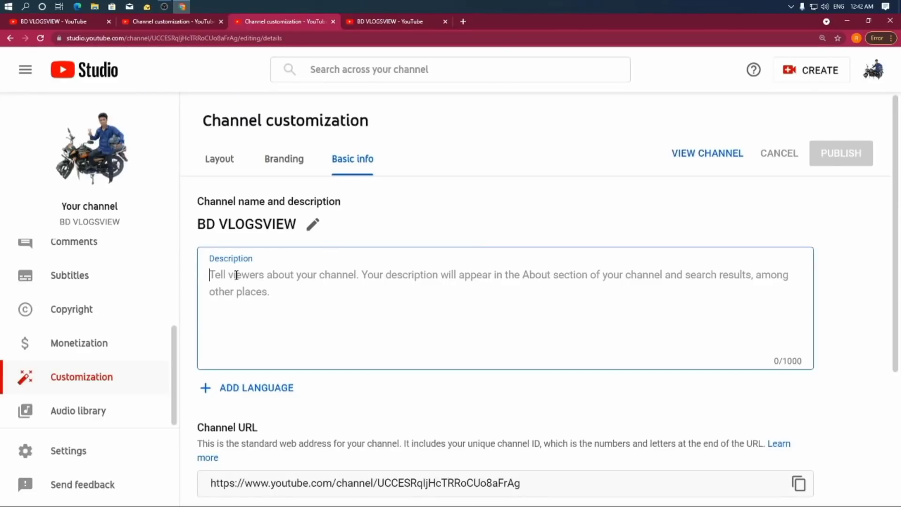
type("Hel")
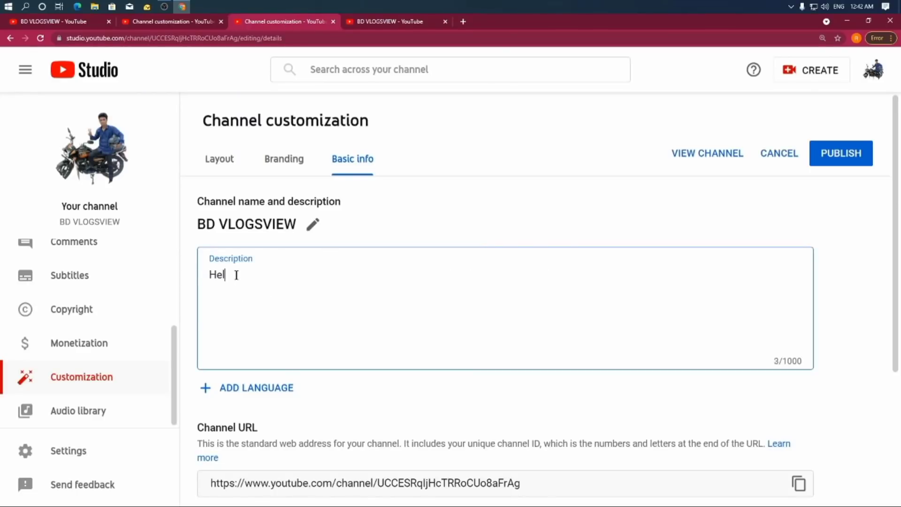
type("lo")
key("Return")
type("my Name ndasdjd")
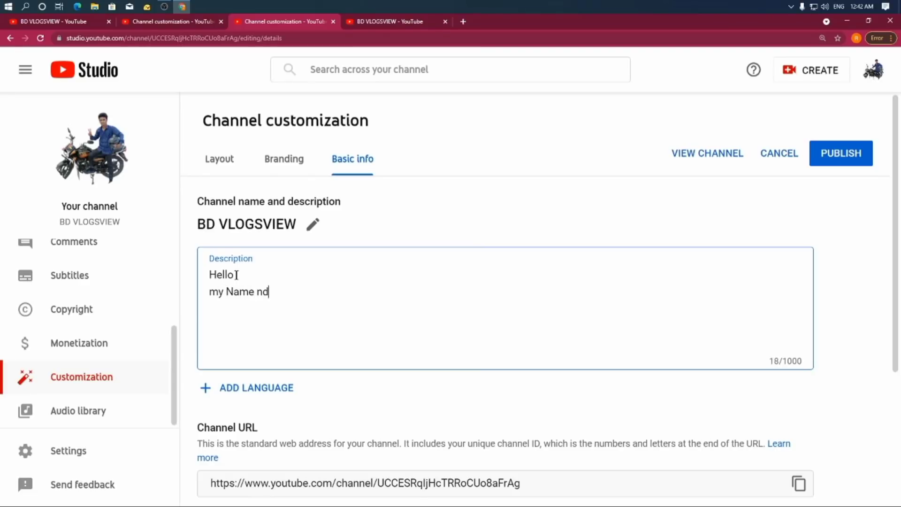
key("BackSpace")
key("BackSpace")
key("BackSpace")
key("BackSpace")
key("BackSpace")
key("BackSpace")
key("BackSpace")
type("....... ")
type("hd")
left_click_drag(227, 314, 215, 274)
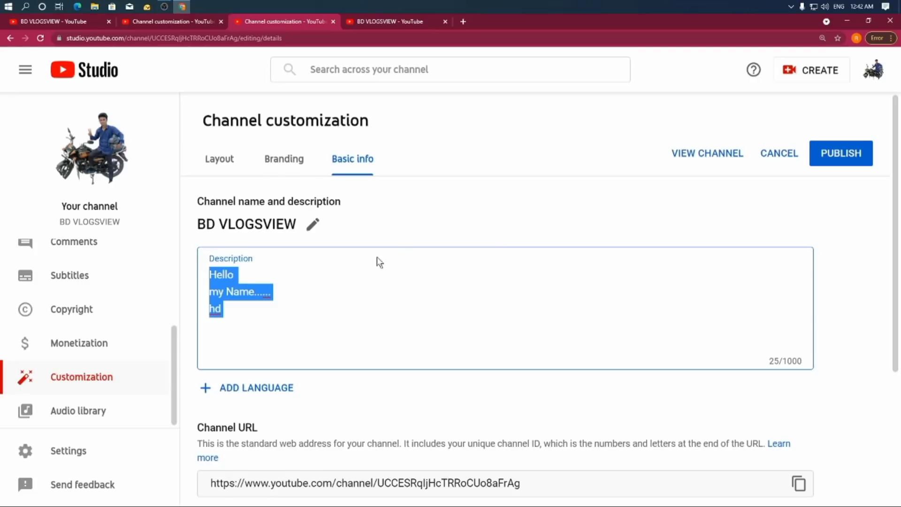
left_click(233, 310)
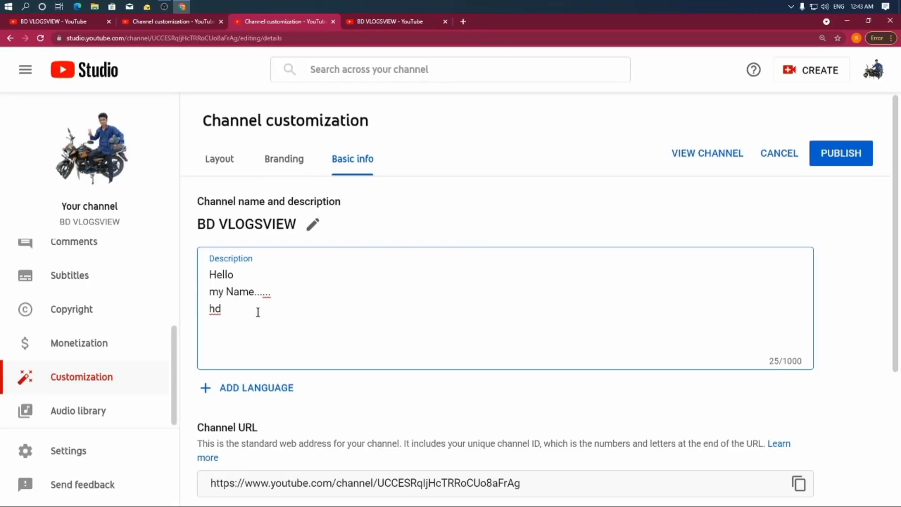
- Extend the description with filler text on separate lines: "fgdfg", "fgd", "gdgdz", "gf", "sdfg", "g", "df", "g", "d", "g"
type("fgdfg fgd gdgdz gf  sdfg  g df g d g")
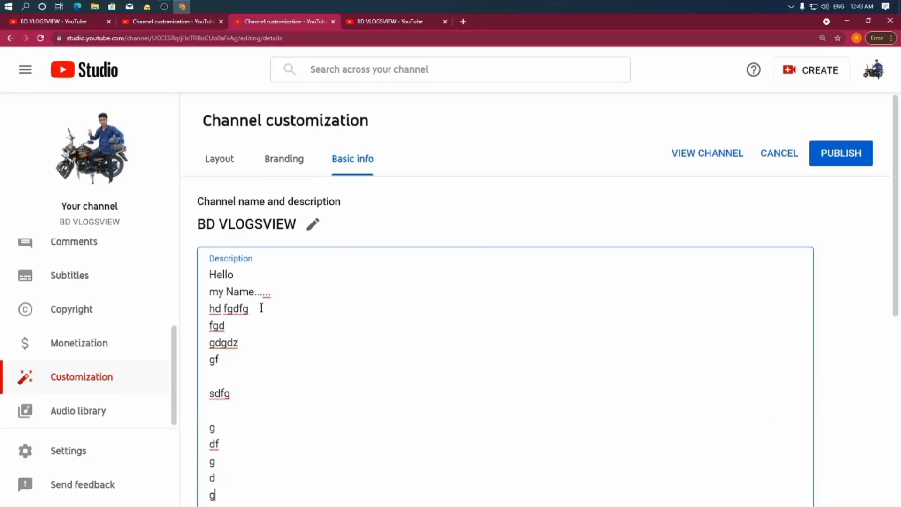
scroll(301, 286, "down", 5)
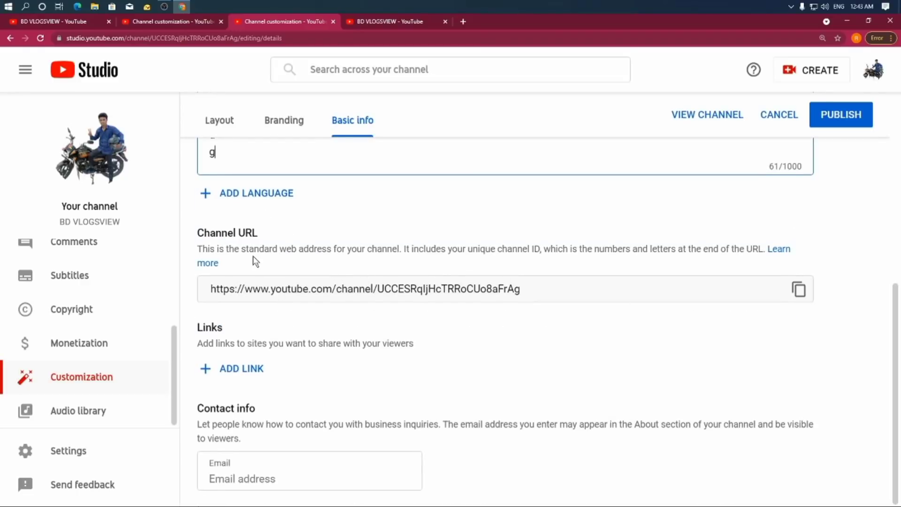
scroll(282, 227, "up", 3)
scroll(272, 231, "down", 3)
scroll(296, 238, "up", 2)
scroll(297, 238, "up", 5)
scroll(292, 263, "down", 4)
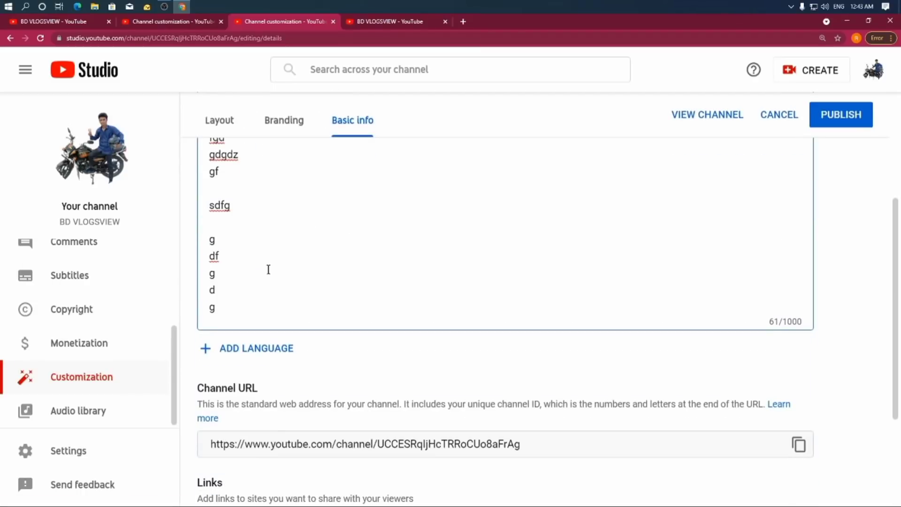
- Add the line "channel create date Oct 05 2021" to the end of the description, correcting the spelling of "create"
key("Return")
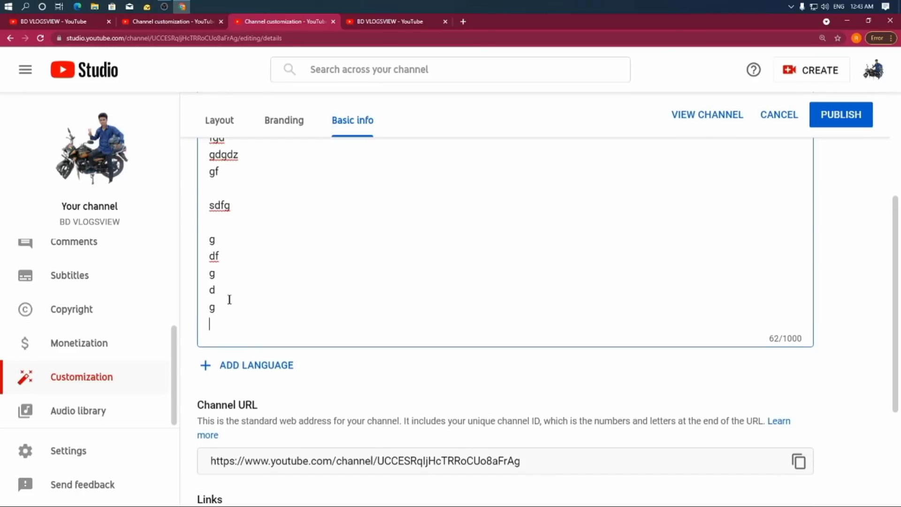
type("channel creat d")
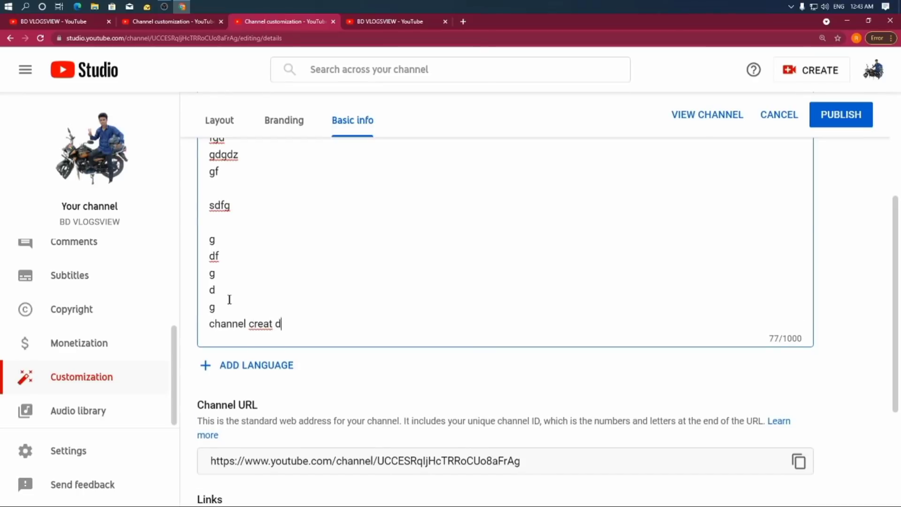
type("ate")
right_click(251, 323)
left_click(274, 329)
mouse_move(876, 4)
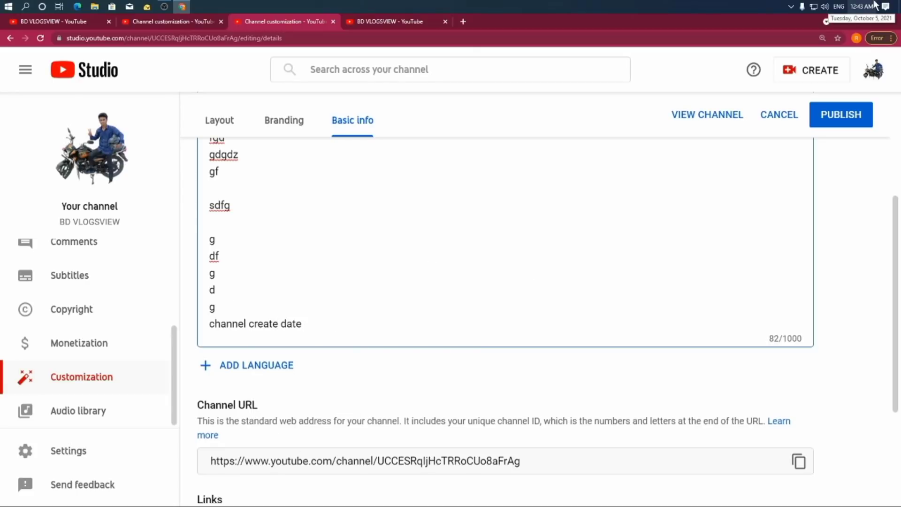
type("Oct")
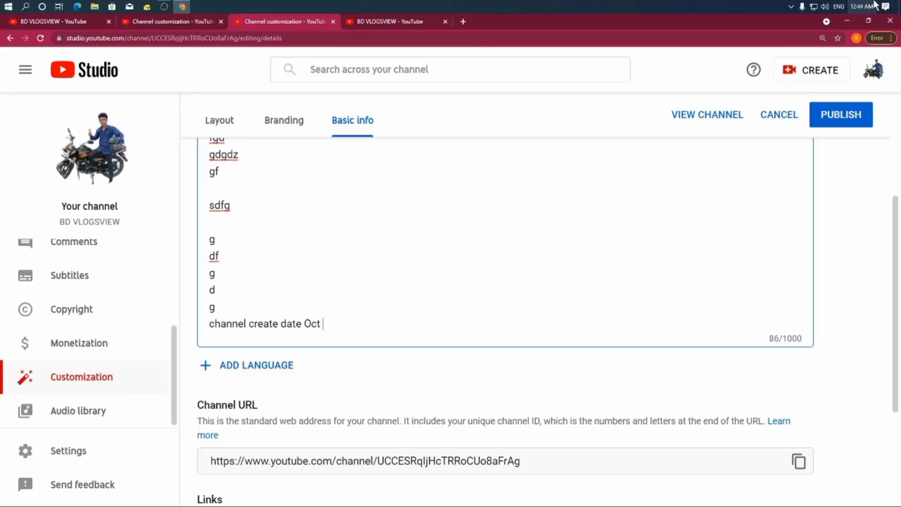
type(" 05 2021")
key("Return")
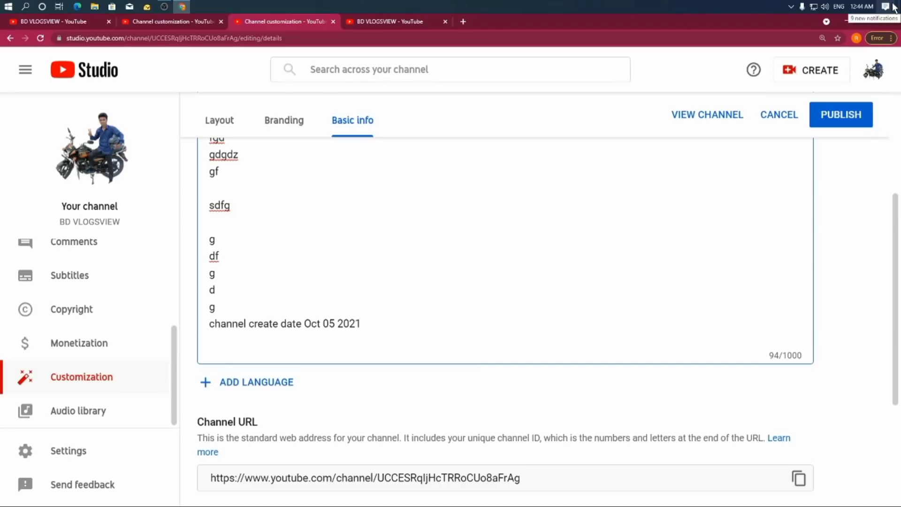
- Add a "first Video :" line to the description, followed by a new blank line
type("first Vide")
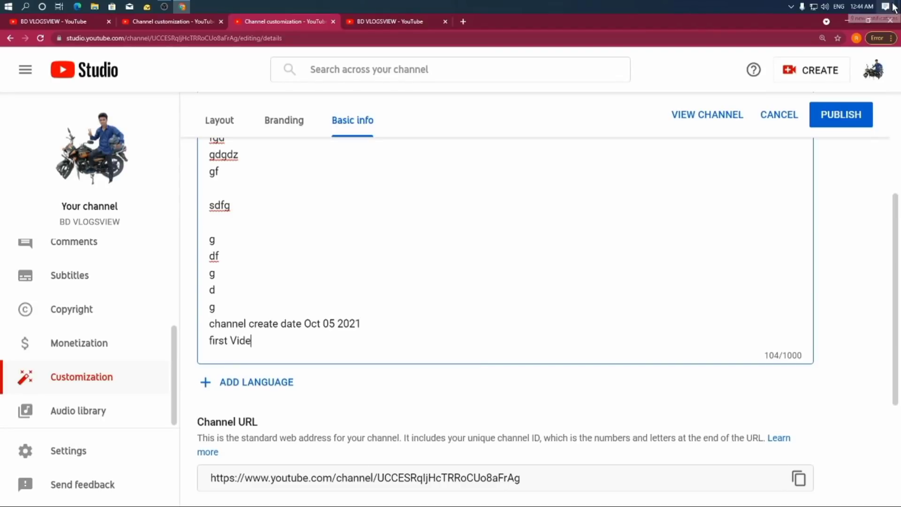
type("o :")
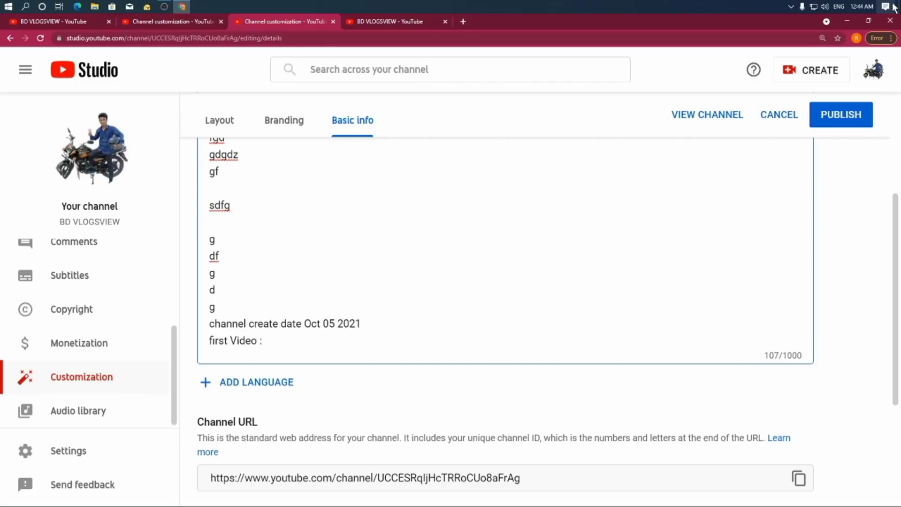
key("Return")
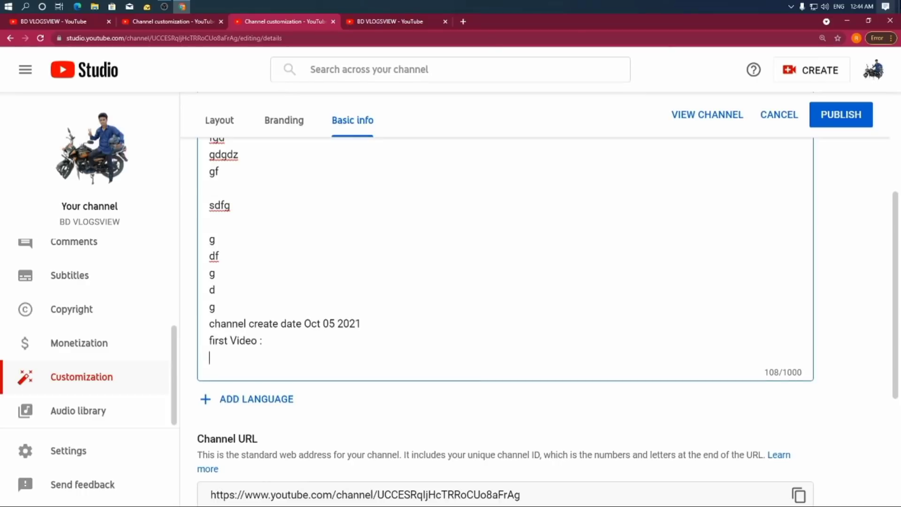
- Add a channel link titled "Facebook", and try to paste its URL and add another link
scroll(442, 215, "down", 4)
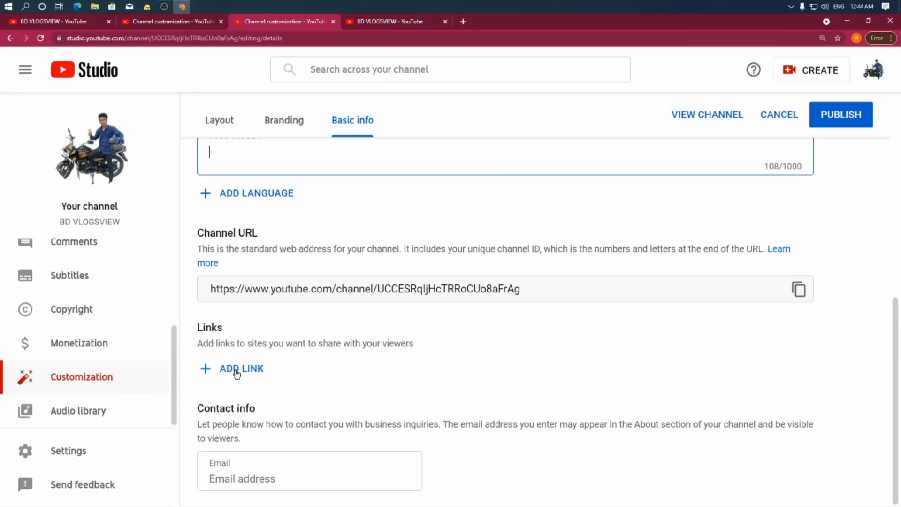
left_click(237, 374)
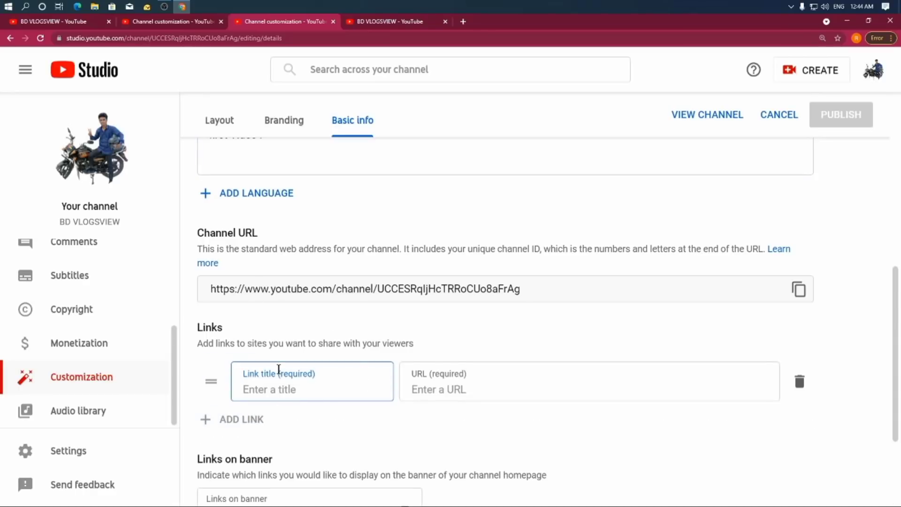
type("F")
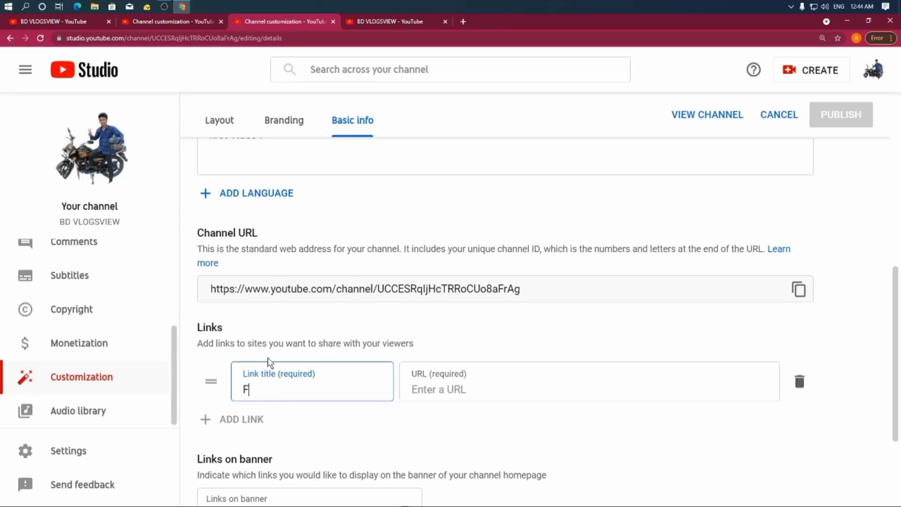
type("acebook")
left_click(479, 390)
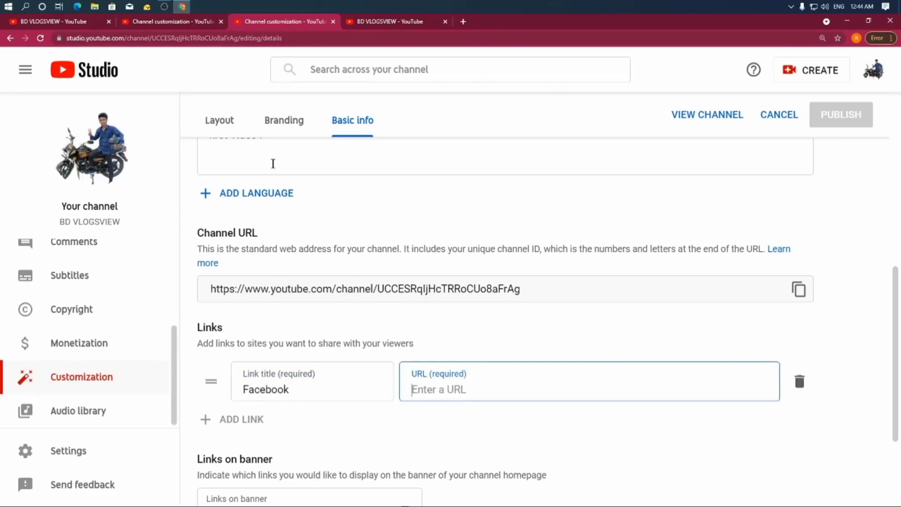
right_click(426, 392)
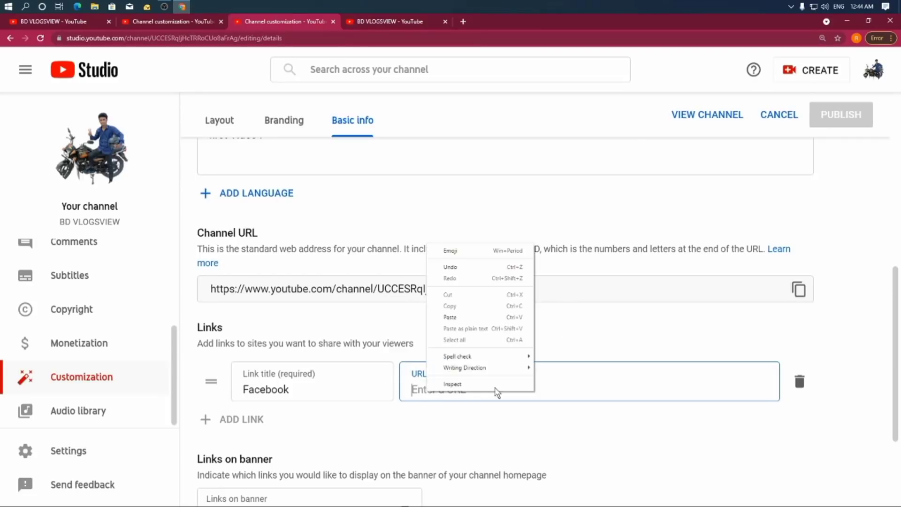
left_click(453, 316)
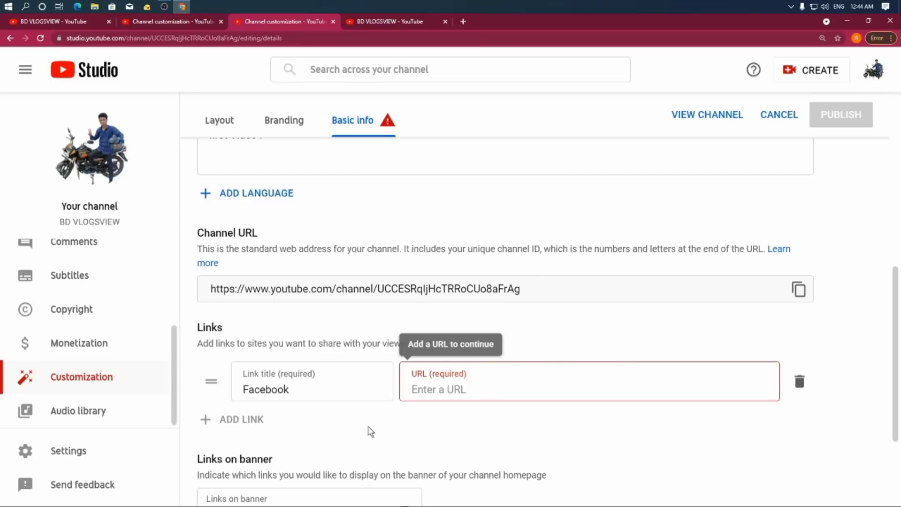
left_click(242, 423)
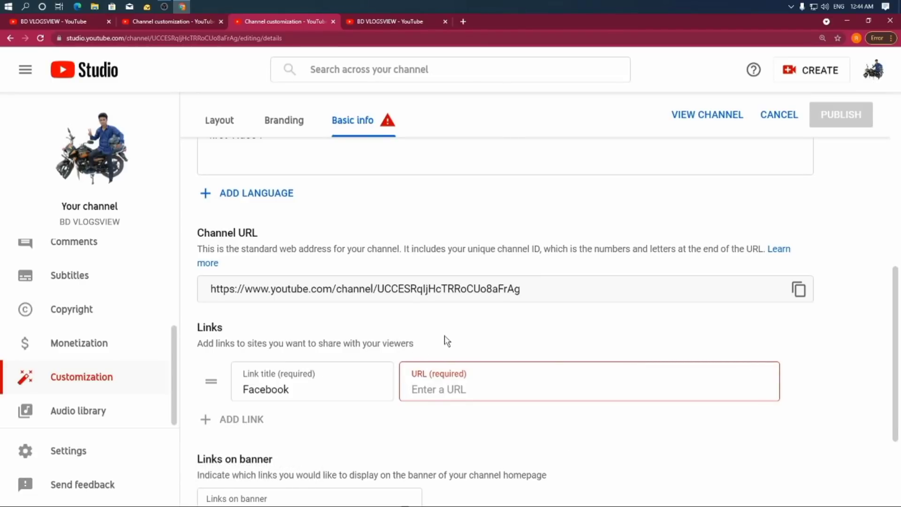
- Review the Links on banner setting and the channel page's banner area, and return to the basic info
scroll(469, 354, "down", 3)
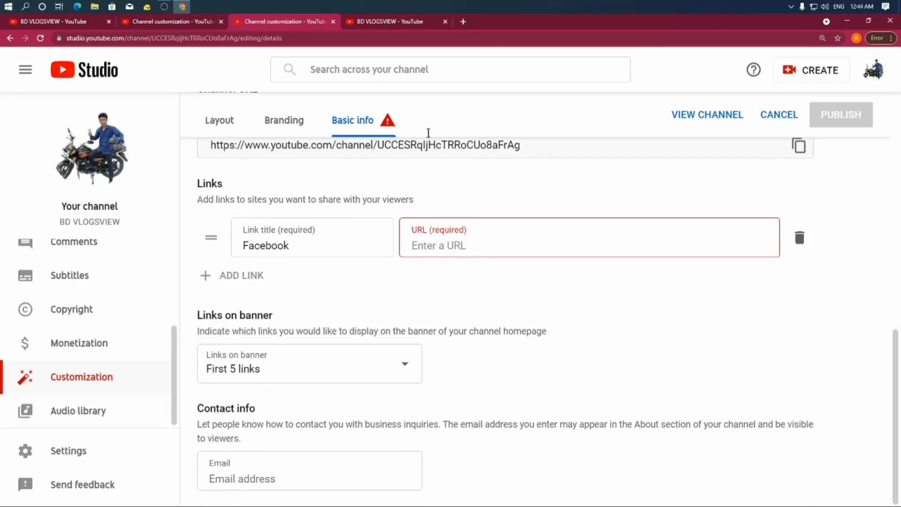
left_click(373, 21)
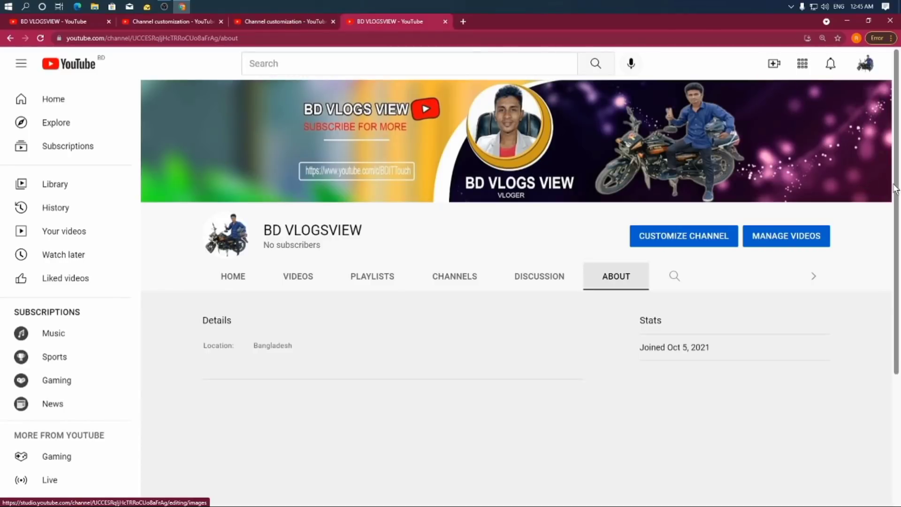
mouse_move(857, 195)
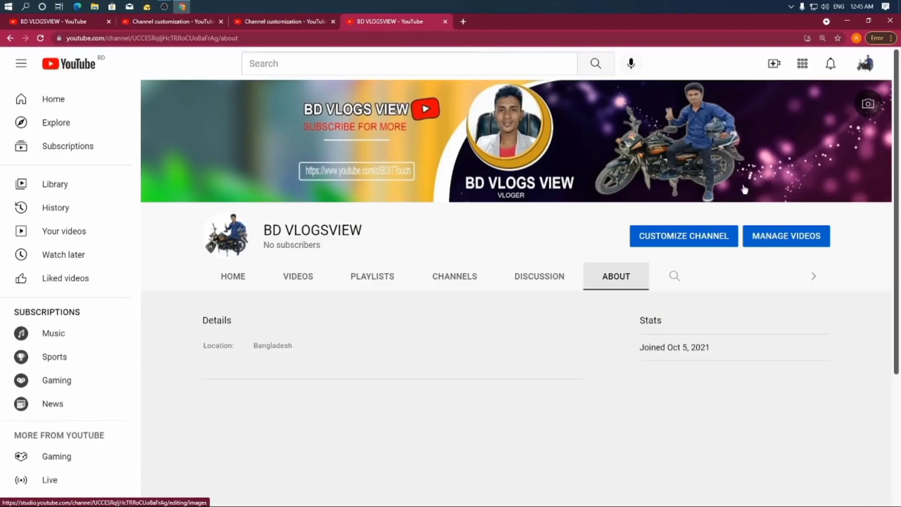
left_click(270, 21)
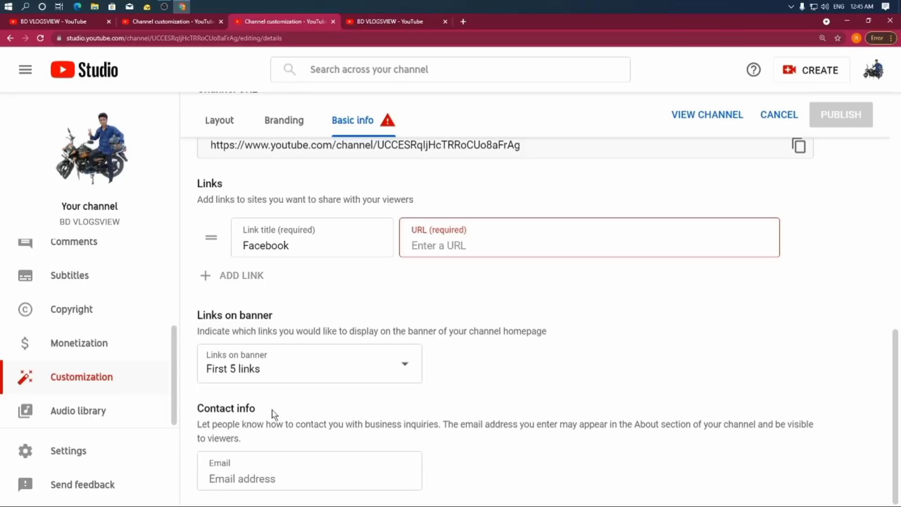
- Activate the contact email field and try to add another link below the Facebook entry
left_click(216, 476)
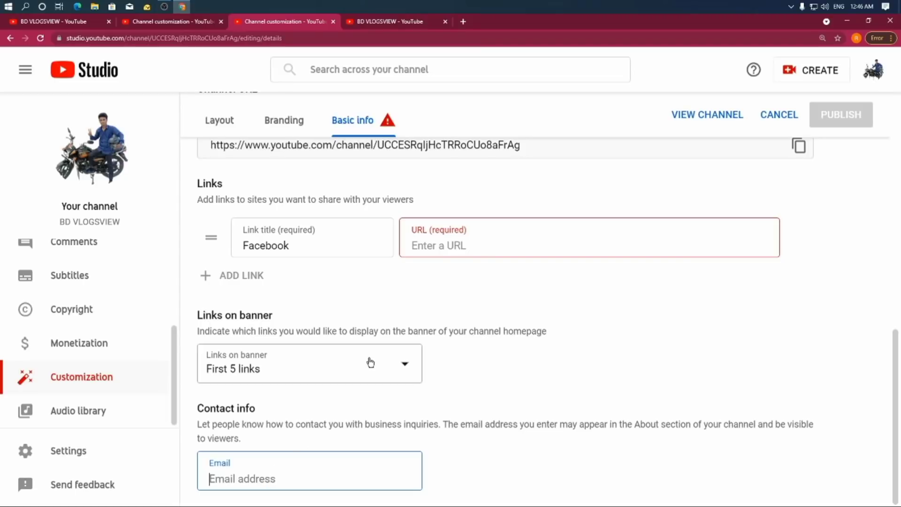
left_click(237, 272)
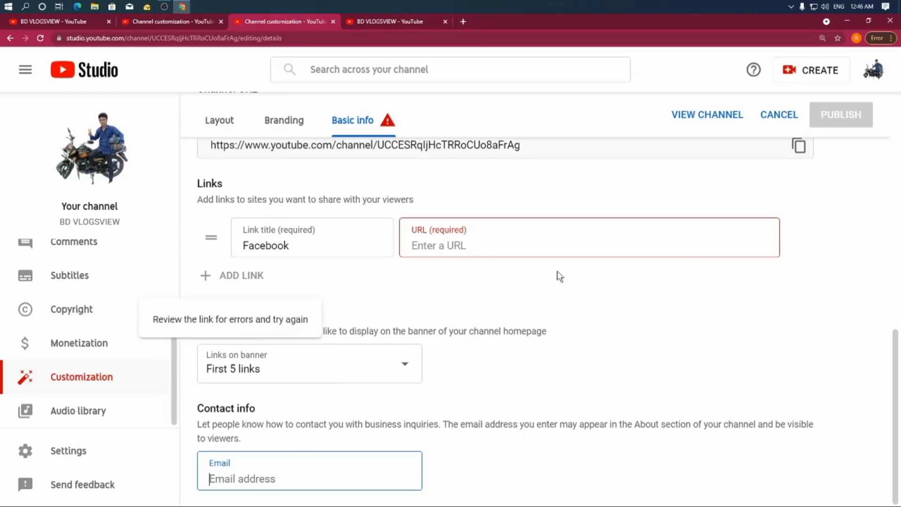
- Try to add another link below the Facebook entry, and check the channel's About page
left_click(543, 238)
left_click(237, 278)
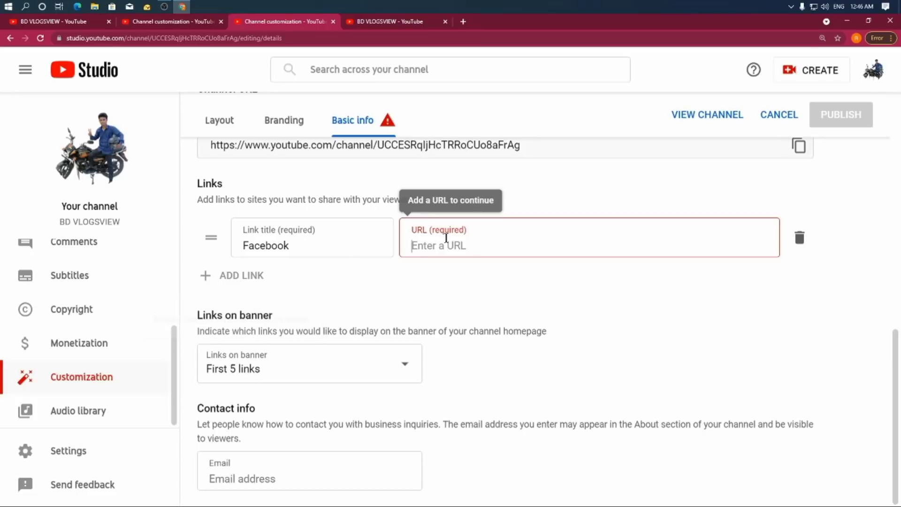
scroll(519, 273, "up", 4)
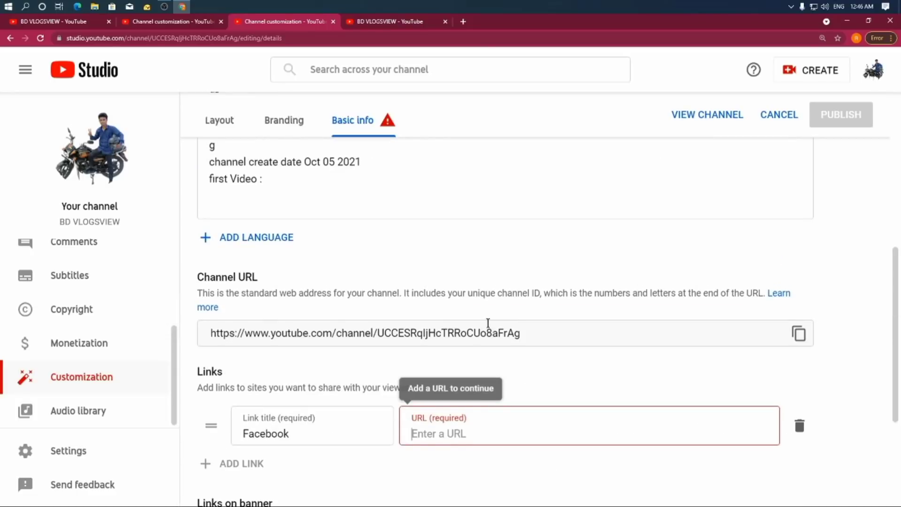
left_click(368, 21)
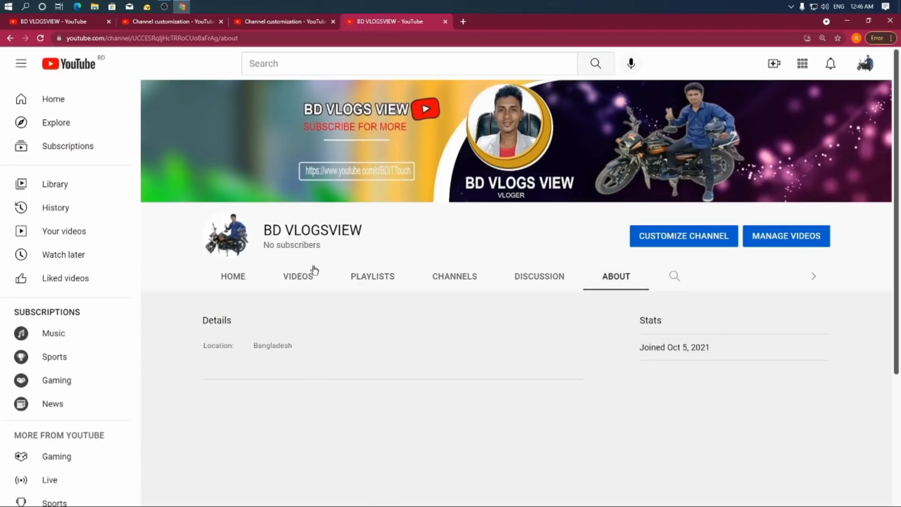
- Return to the basic info, delete the Facebook link entry, and publish the changes
left_click(315, 22)
scroll(525, 257, "up", 5)
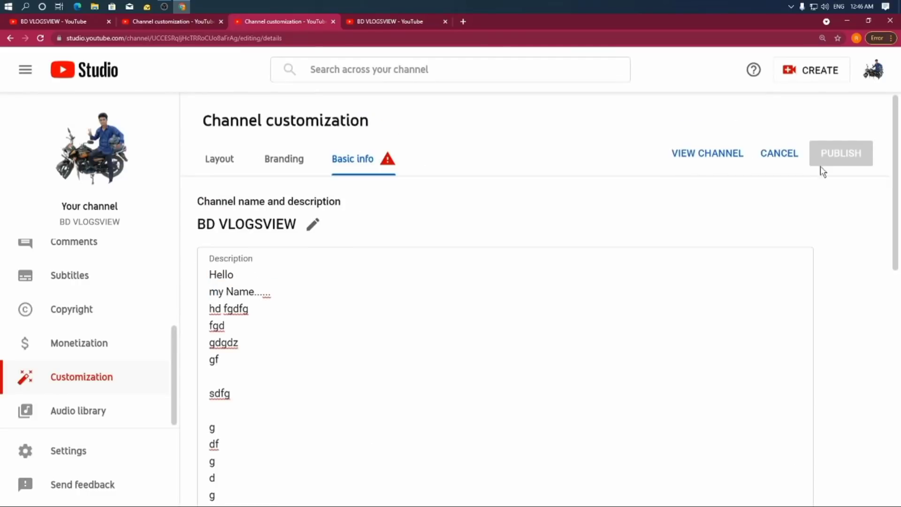
scroll(539, 235, "down", 5)
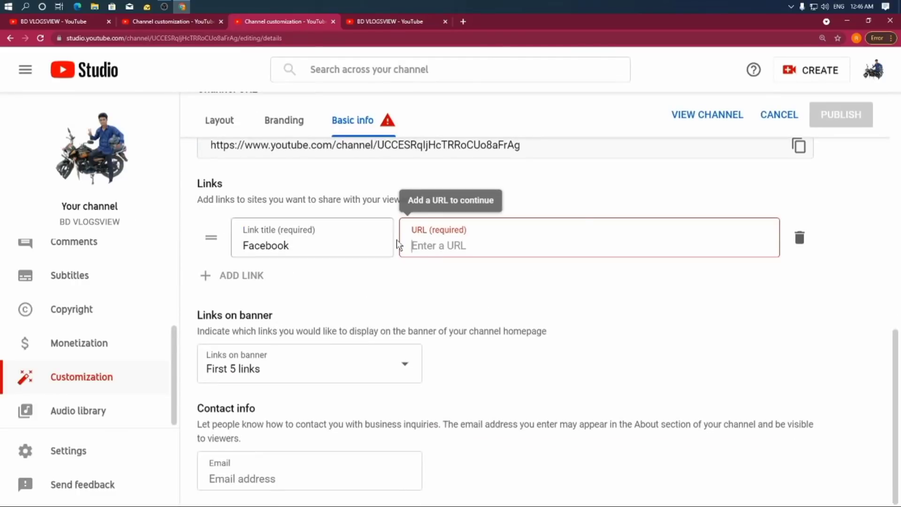
left_click(799, 237)
left_click(800, 114)
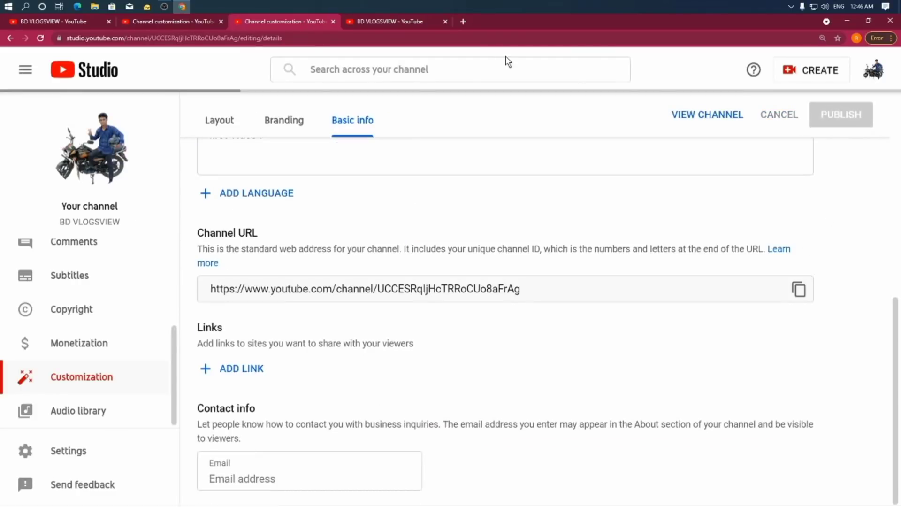
- Reload the channel's About page and review the published description and details
left_click(388, 19)
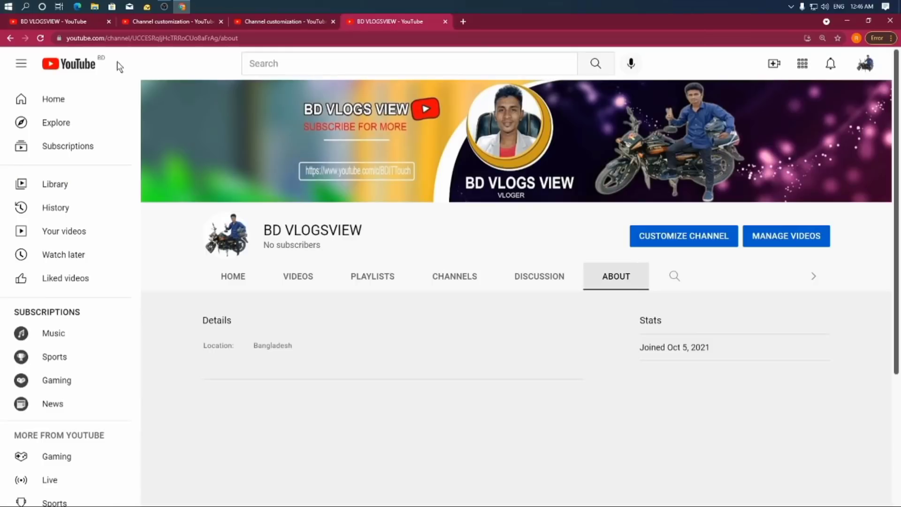
left_click(41, 38)
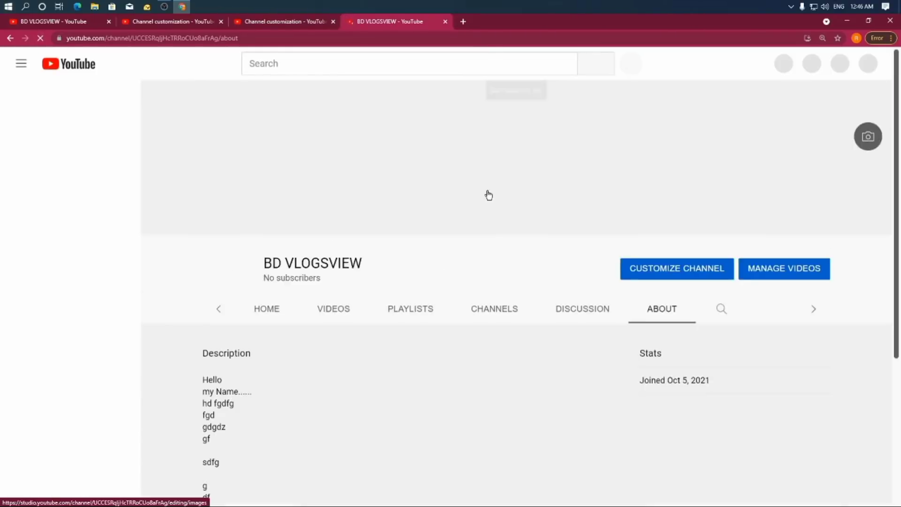
scroll(556, 207, "down", 3)
scroll(540, 212, "up", 4)
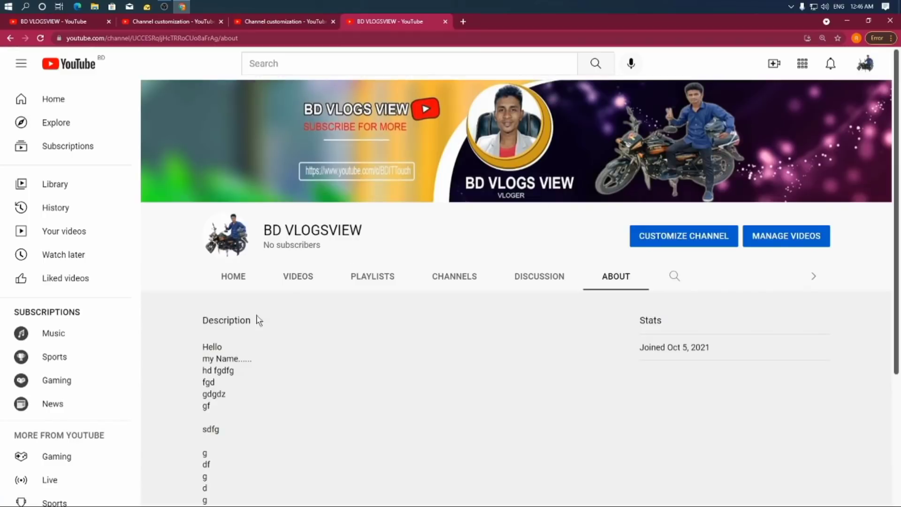
scroll(197, 328, "down", 4)
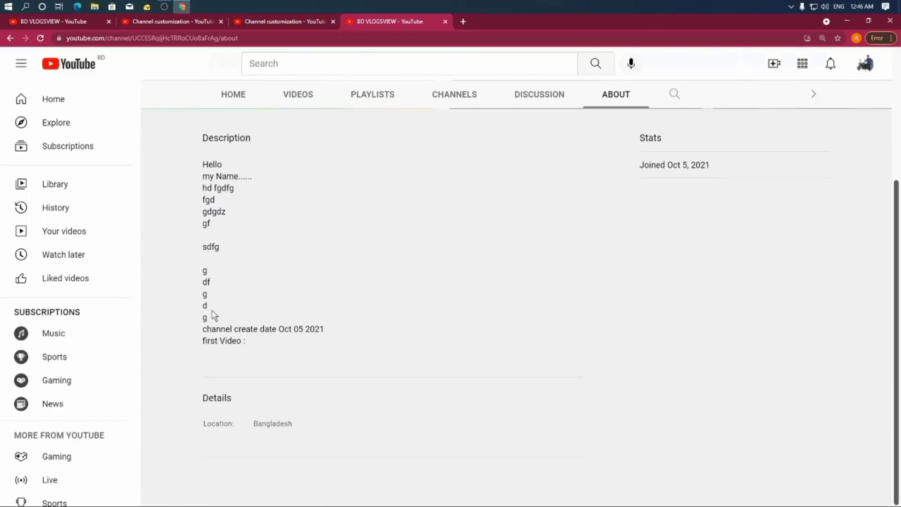
- Compare the description in the basic info with the About page's text, including the "channel create date" and "first Video :" lines
left_click(291, 23)
scroll(331, 302, "up", 5)
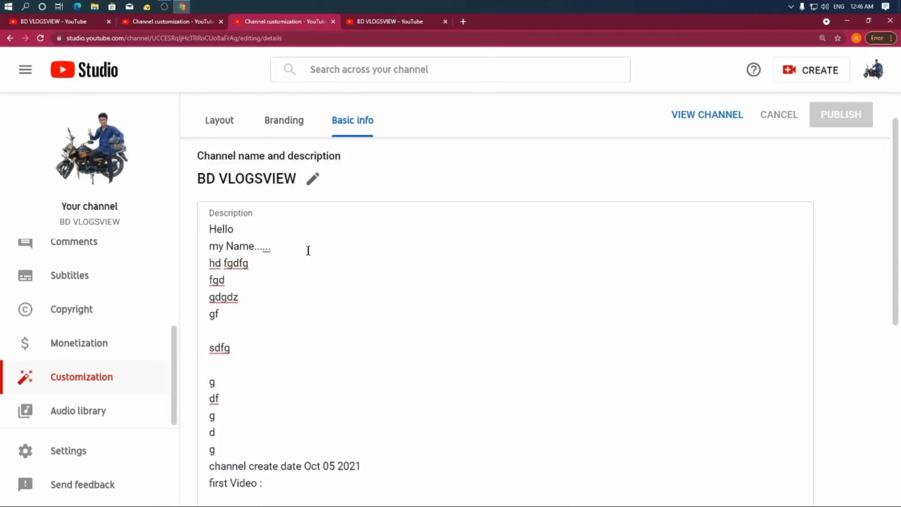
left_click(376, 23)
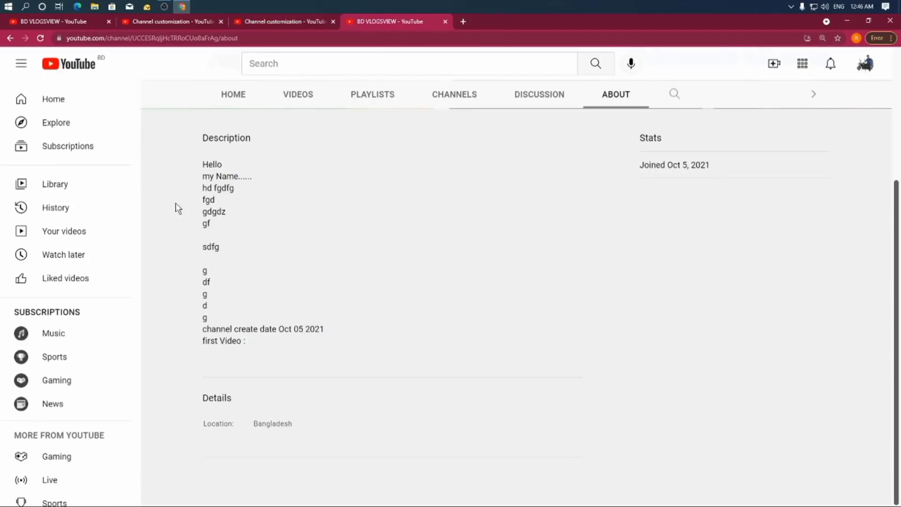
scroll(176, 207, "up", 4)
scroll(202, 207, "down", 4)
left_click_drag(197, 146, 281, 312)
left_click_drag(334, 331, 252, 346)
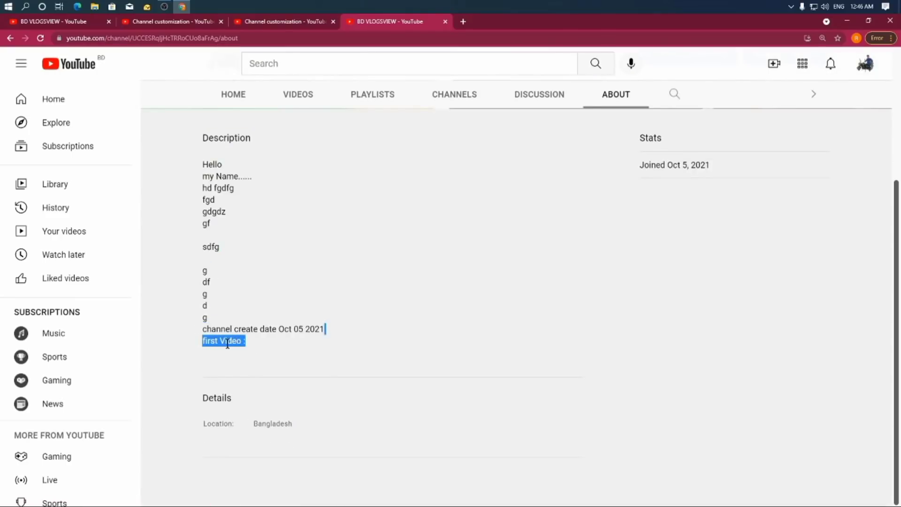
left_click(282, 349)
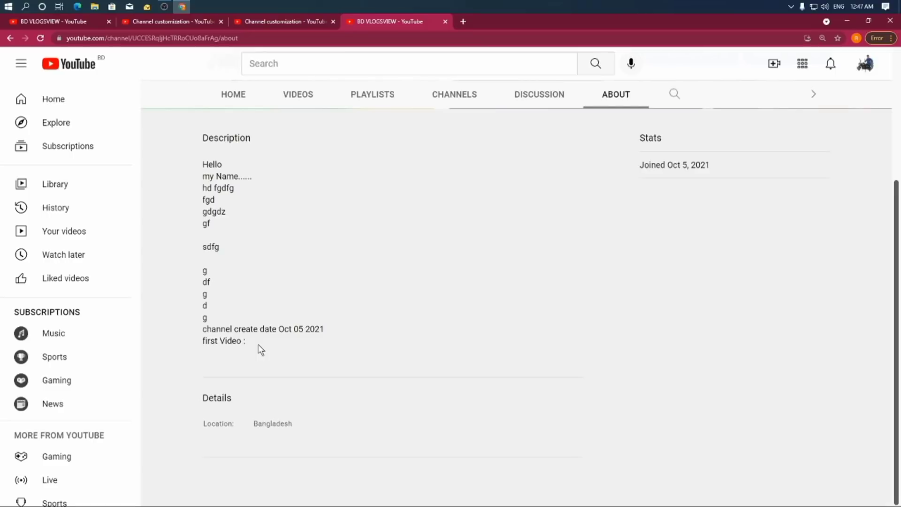
scroll(287, 336, "up", 4)
scroll(275, 314, "down", 4)
scroll(418, 223, "up", 4)
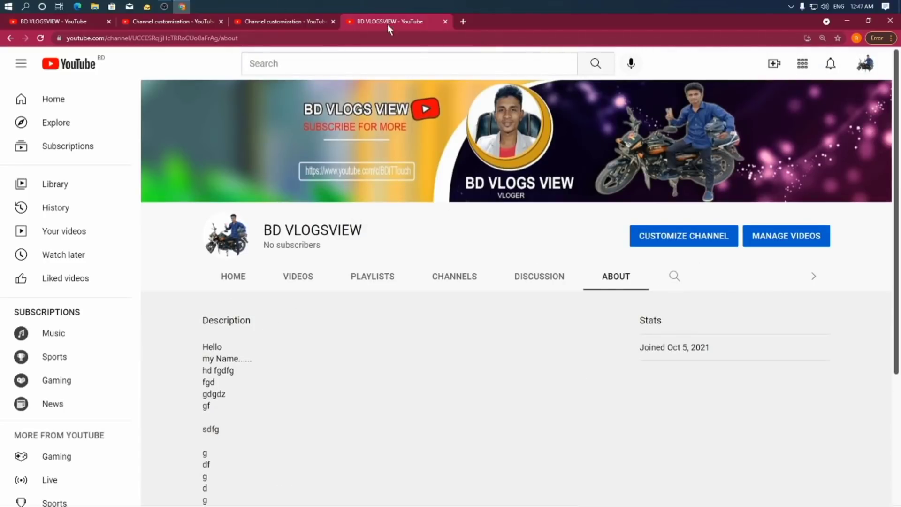
- Return to the Studio customization page, open the channel dashboard, and reduce the page zoom to 100%
left_click(318, 21)
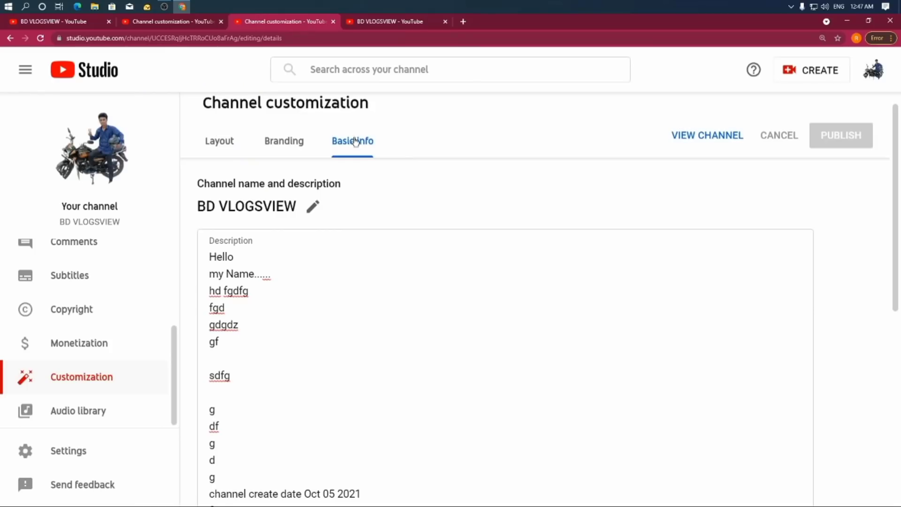
key("ctrl+minus")
key("ctrl+minus")
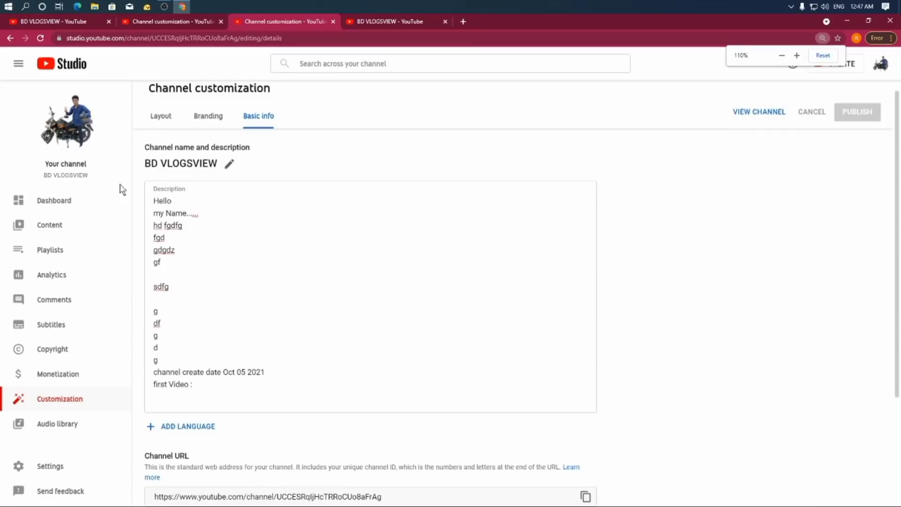
left_click(48, 199)
key("ctrl+minus")
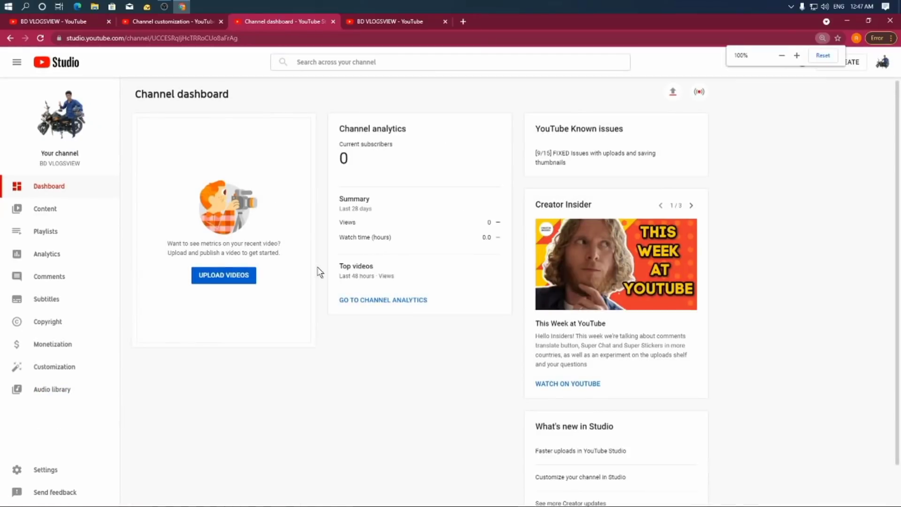